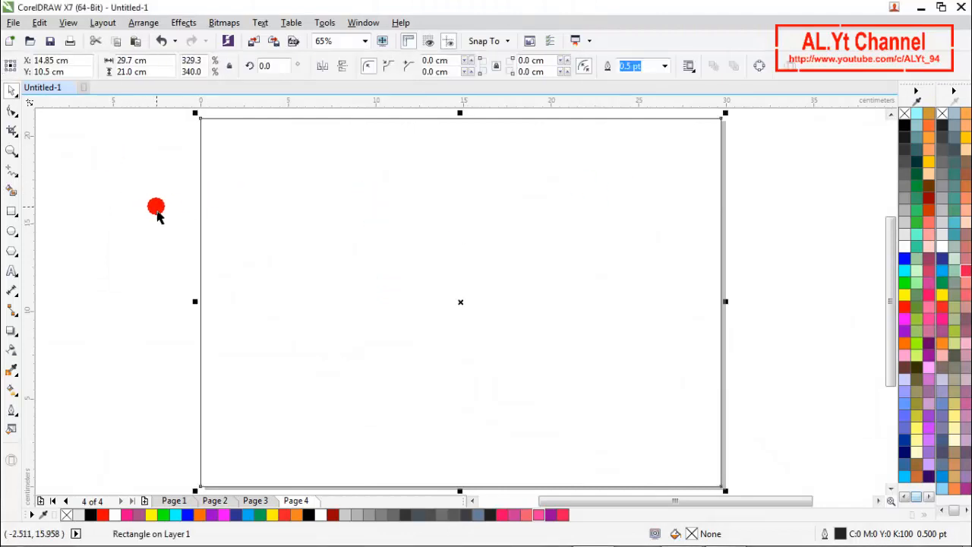
Fill the page-sized rectangle with light grey #E6E6E6 and remove its outline.
{"action": "left_click_drag", "start_coordinate": [327, 218], "coordinate": [365, 228]}
{"action": "key", "text": "p"}
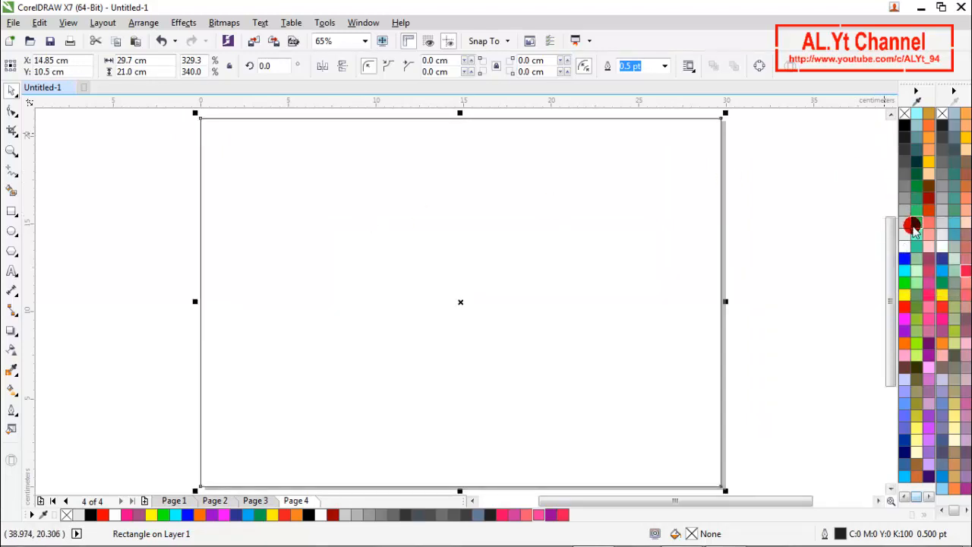
{"action": "left_click", "coordinate": [905, 234]}
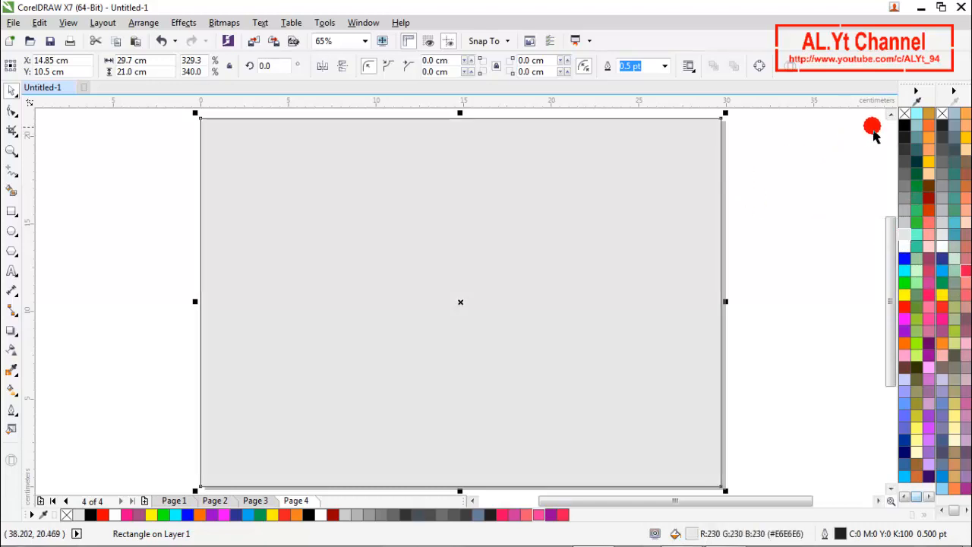
{"action": "right_click", "coordinate": [904, 114]}
Move the grey rectangle off the page's centre and recentre it on the page.
{"action": "left_click_drag", "start_coordinate": [647, 217], "coordinate": [603, 251]}
{"action": "scroll", "coordinate": [613, 260], "scroll_direction": "down", "scroll_amount": 2}
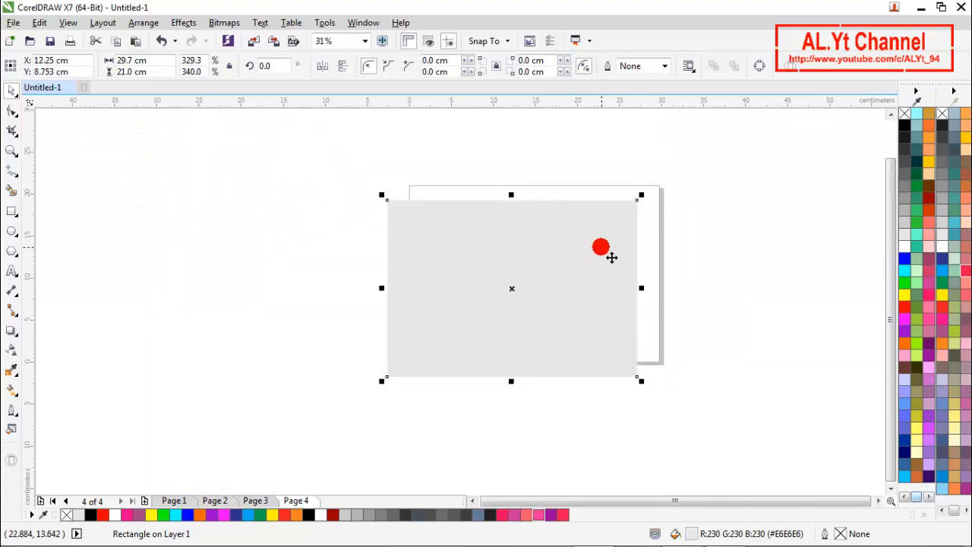
{"action": "right_click", "coordinate": [603, 251]}
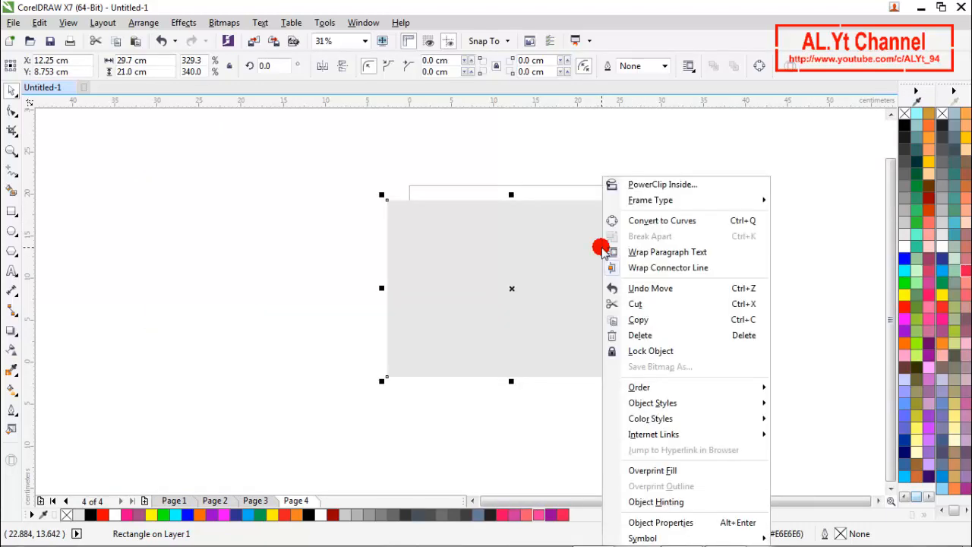
{"action": "left_click", "coordinate": [371, 240]}
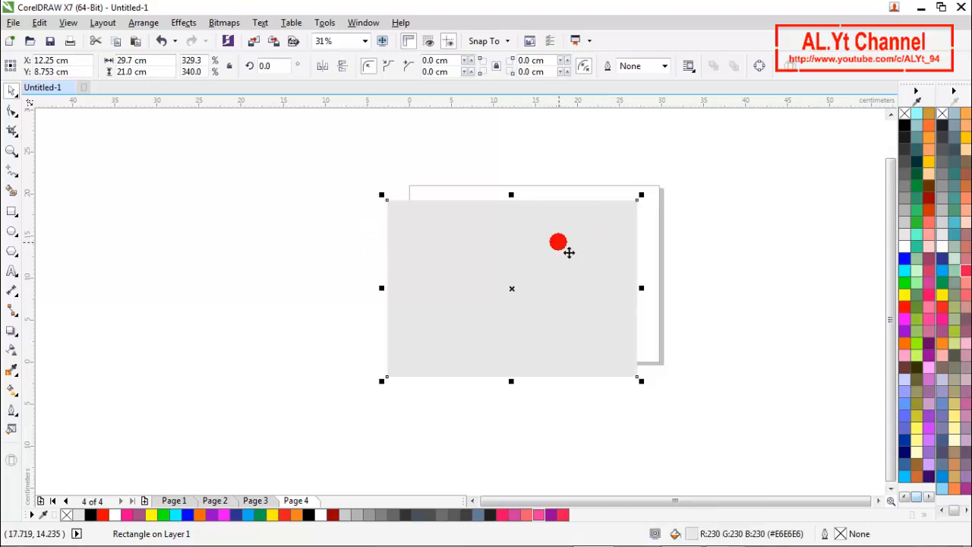
{"action": "key", "text": "p"}
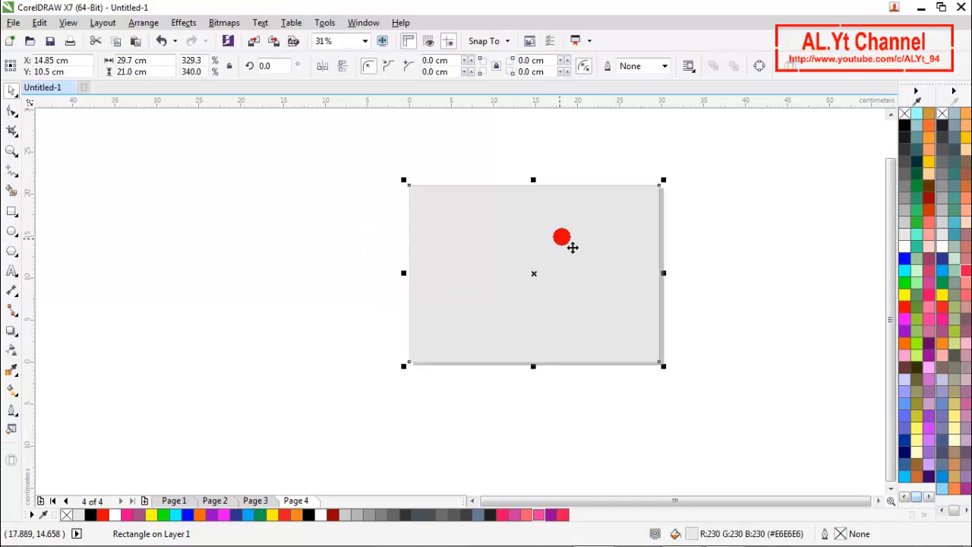
Lock the grey background rectangle covering the page.
{"action": "left_click", "coordinate": [816, 221]}
{"action": "key", "text": "z"}
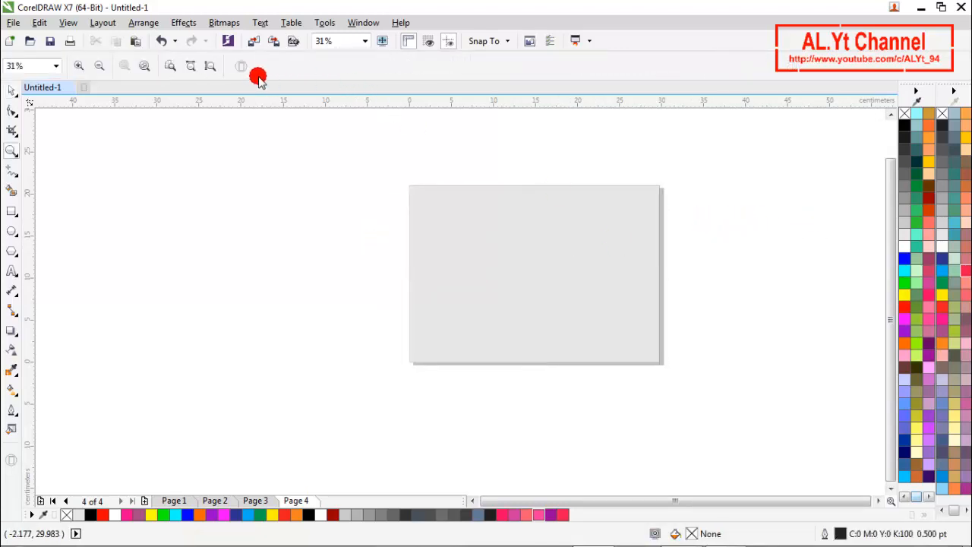
{"action": "left_click", "coordinate": [207, 65]}
{"action": "key", "text": "space"}
{"action": "left_click", "coordinate": [373, 168]}
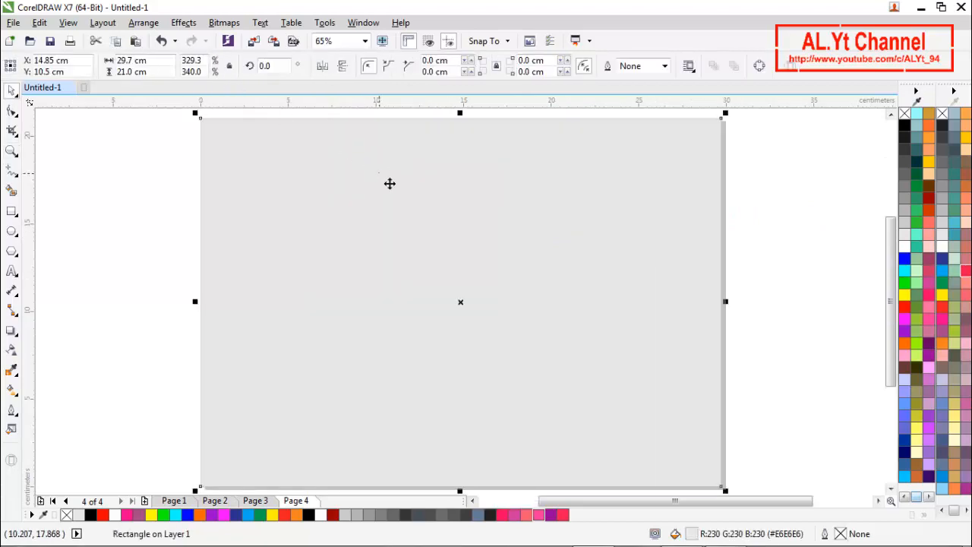
{"action": "right_click", "coordinate": [381, 176]}
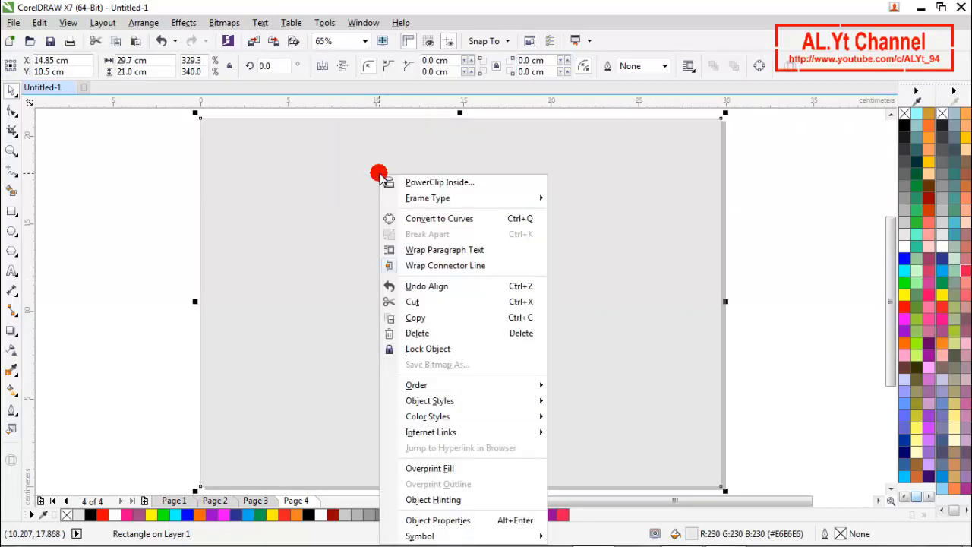
{"action": "left_click", "coordinate": [409, 348]}
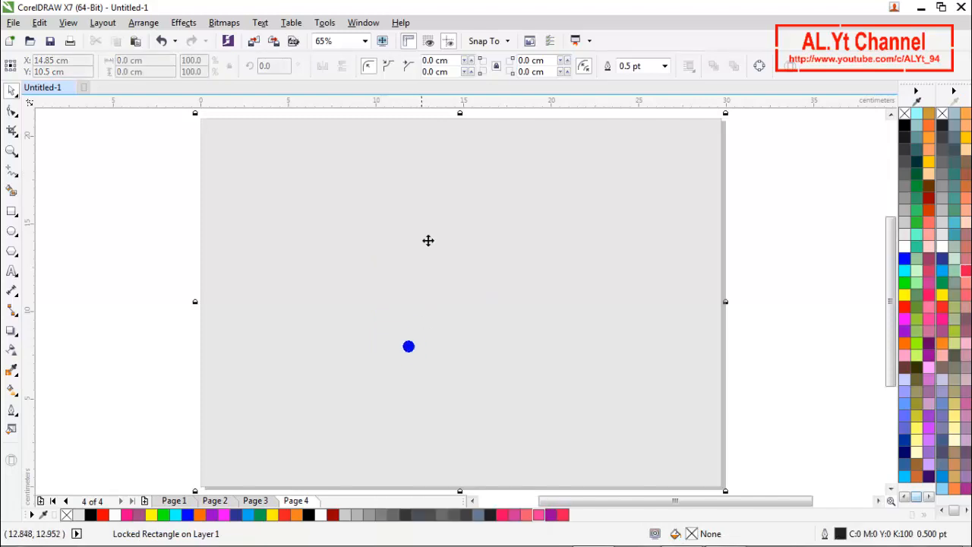
Try to move the locked background rectangle to test its lock.
{"action": "left_click_drag", "start_coordinate": [415, 221], "coordinate": [291, 263]}
{"action": "left_click_drag", "start_coordinate": [430, 219], "coordinate": [334, 266]}
{"action": "left_click", "coordinate": [402, 241]}
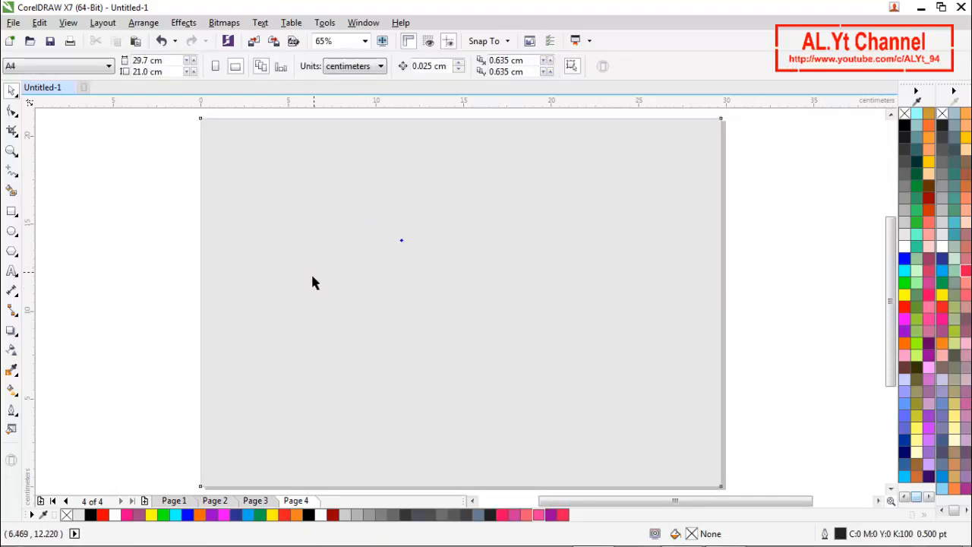
Add the artistic text "I LOVE YOU" in capitals on the grey background.
{"action": "left_click", "coordinate": [326, 199]}
{"action": "left_click", "coordinate": [17, 271]}
{"action": "left_click", "coordinate": [327, 254]}
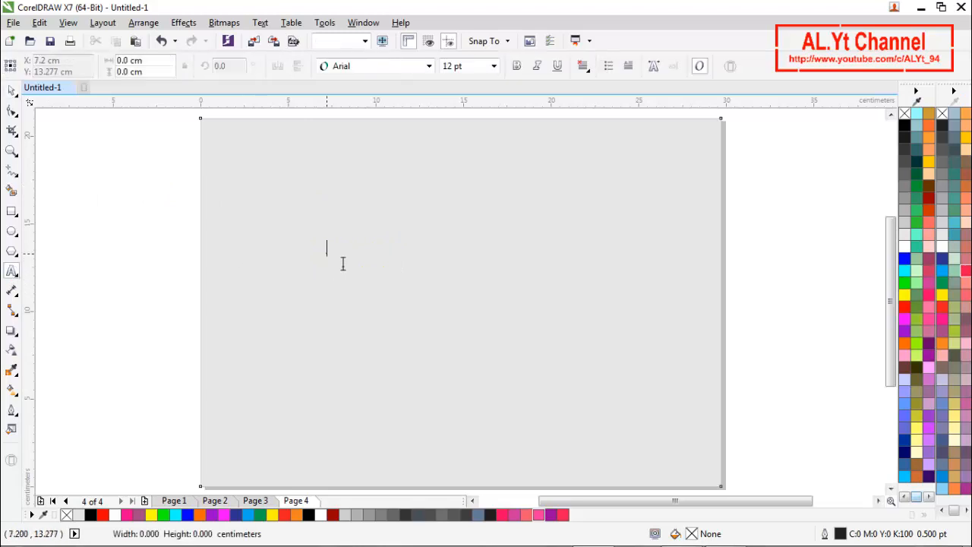
{"action": "left_click", "coordinate": [434, 251]}
{"action": "key", "text": "Caps_Lock"}
{"action": "type", "text": "I"}
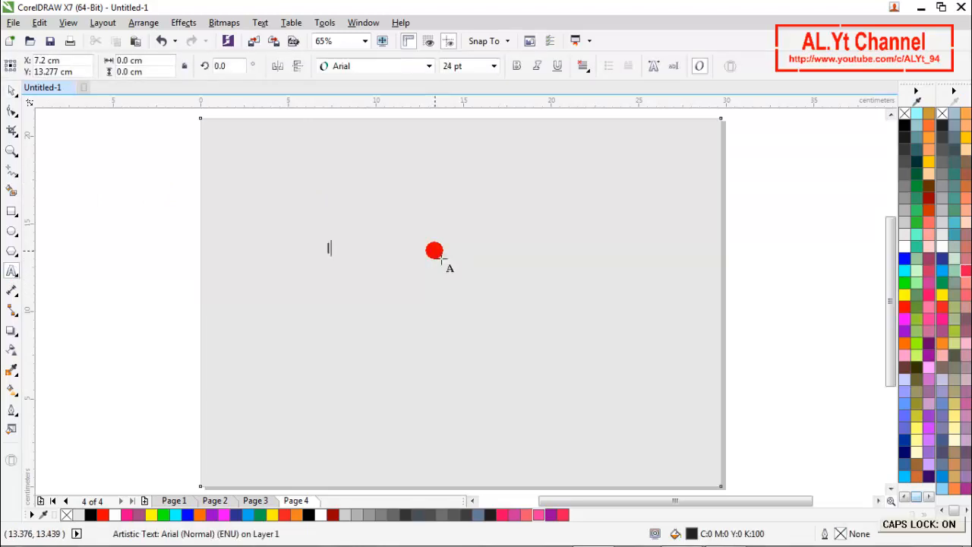
{"action": "type", "text": " LOBE"}
{"action": "key", "text": "BackSpace"}
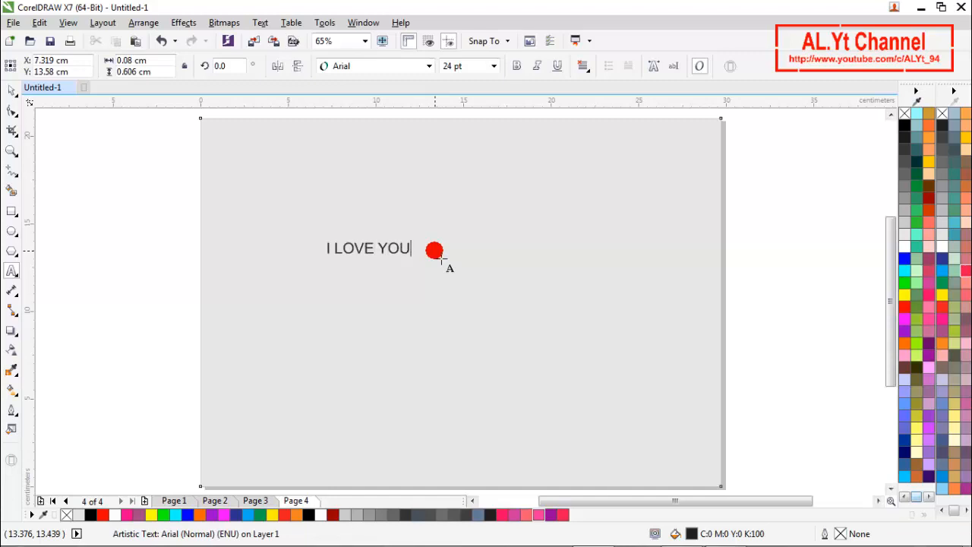
Format the "I LOVE YOU" text in Bebas Neue at 150 pt and centre it on the page.
{"action": "left_click", "coordinate": [12, 89]}
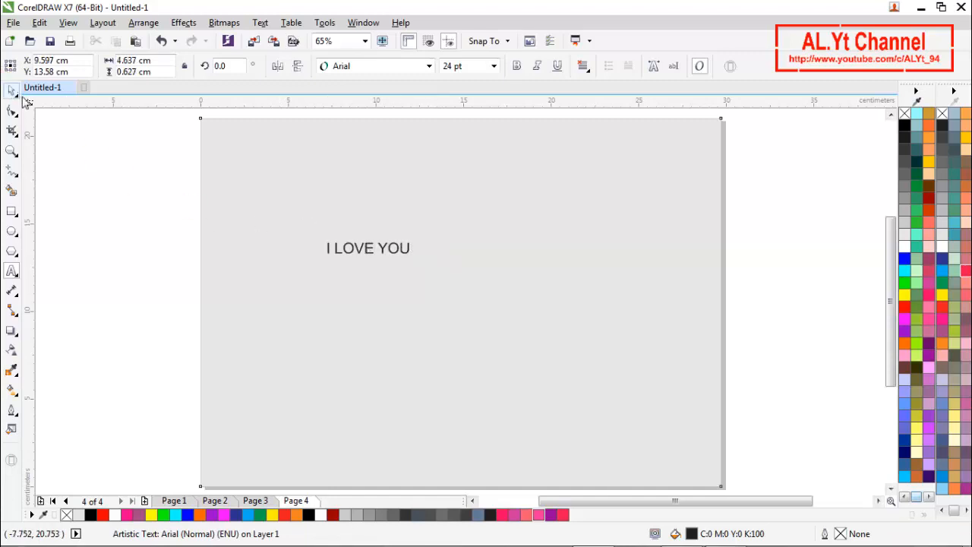
{"action": "left_click", "coordinate": [493, 66]}
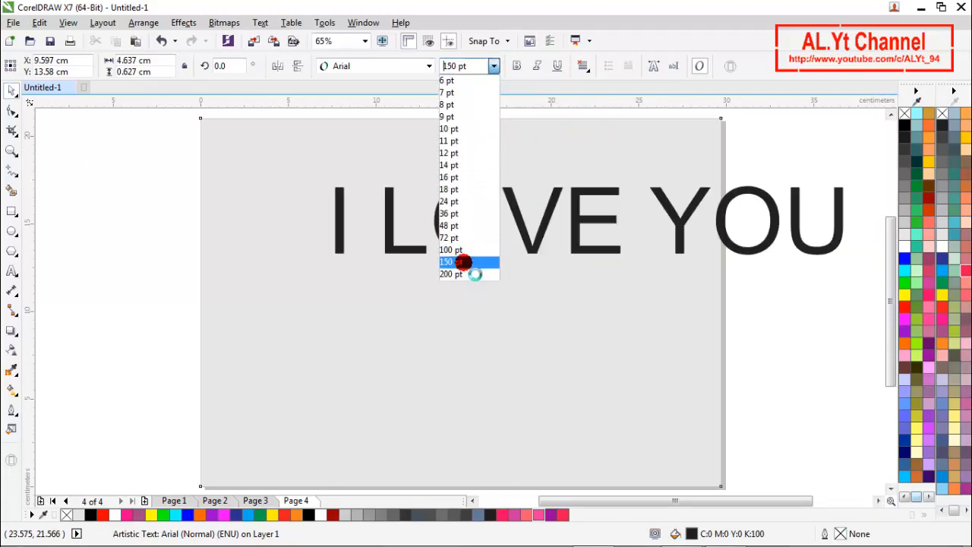
{"action": "left_click", "coordinate": [467, 250]}
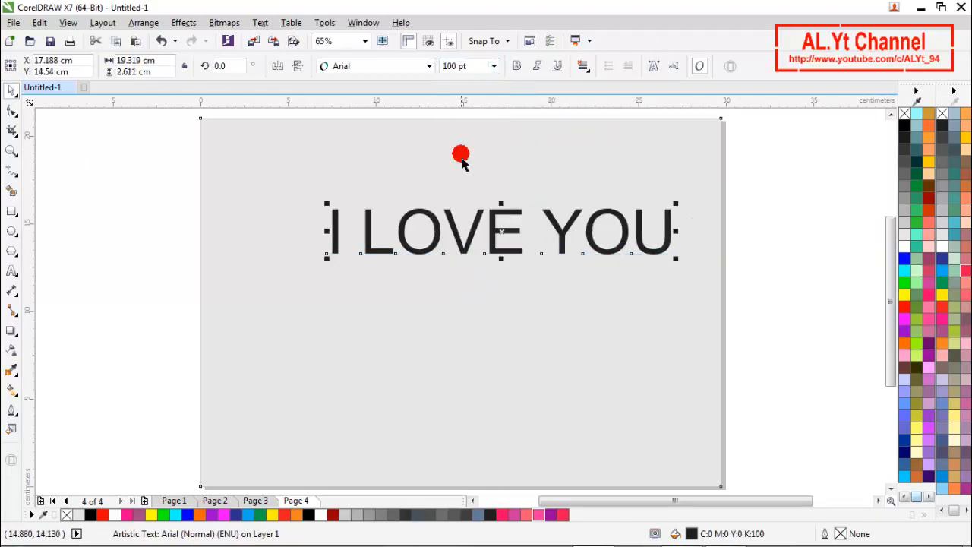
{"action": "left_click", "coordinate": [427, 67]}
{"action": "left_click", "coordinate": [431, 100]}
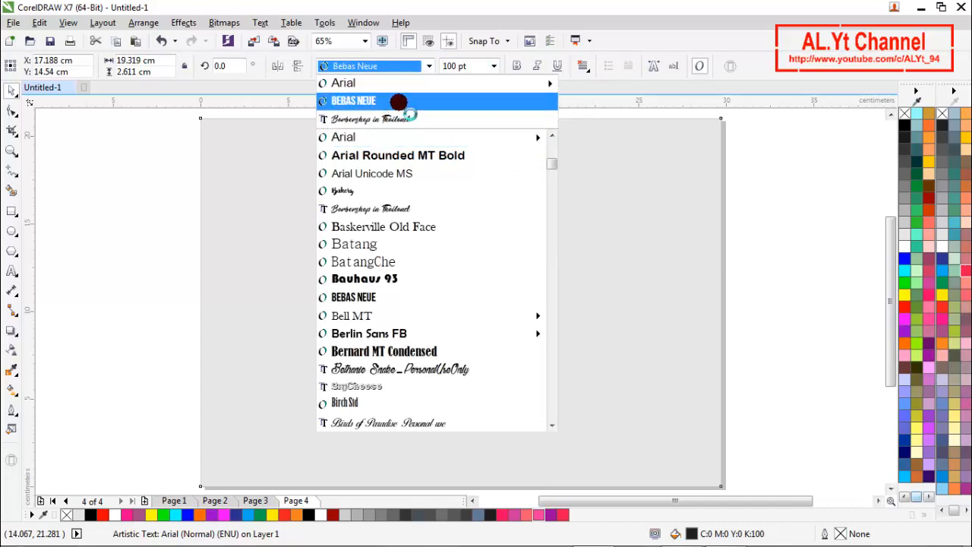
{"action": "left_click", "coordinate": [494, 66]}
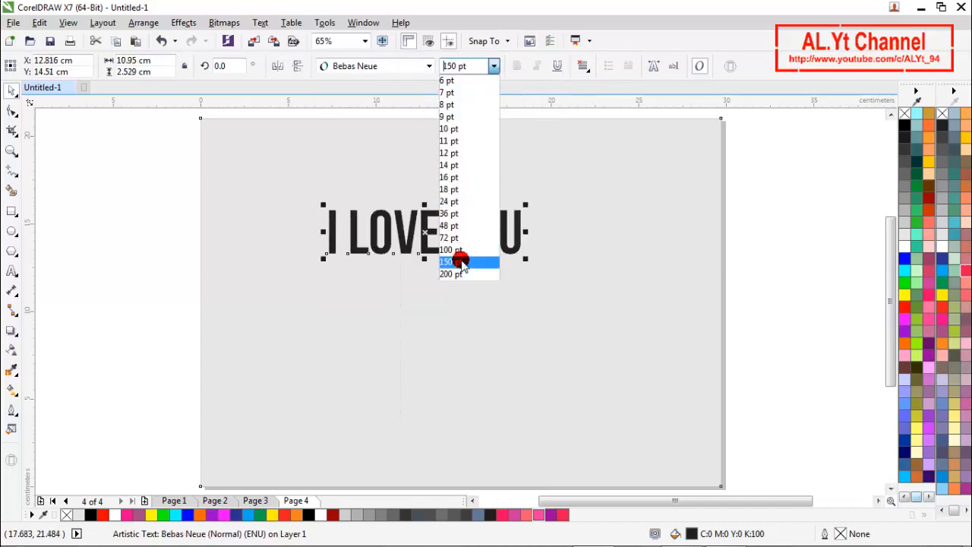
{"action": "left_click", "coordinate": [462, 262]}
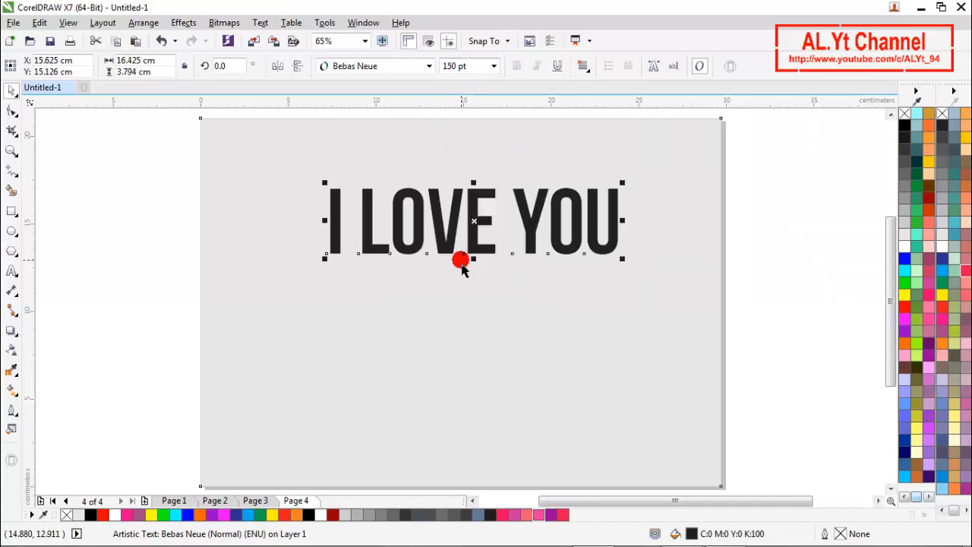
{"action": "left_click", "coordinate": [512, 364]}
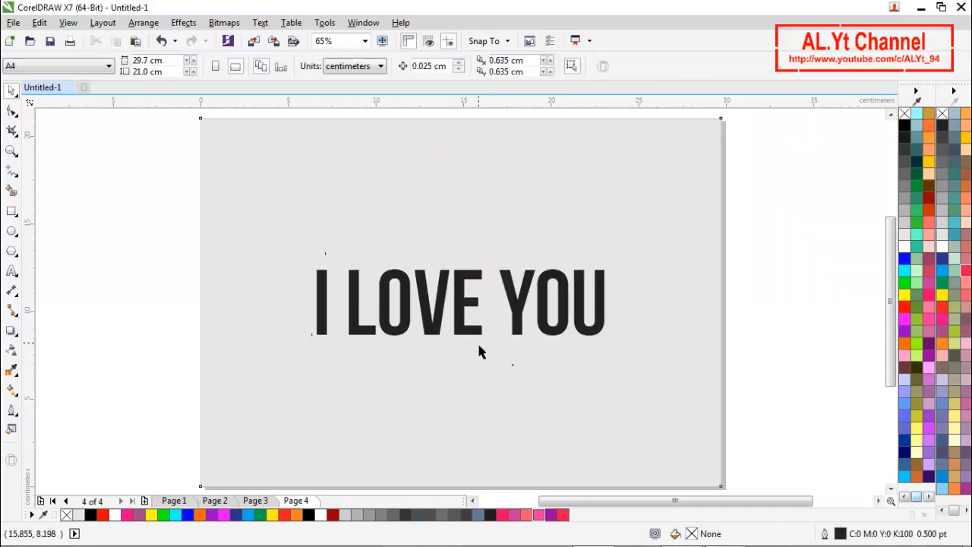
Draw a thin horizontal rectangle about 26.2 by 0.34 cm, centre it horizontally on the page and place it across the letters' upper part.
{"action": "scroll", "coordinate": [477, 345], "scroll_direction": "up", "scroll_amount": 2}
{"action": "scroll", "coordinate": [477, 345], "scroll_direction": "down", "scroll_amount": 2}
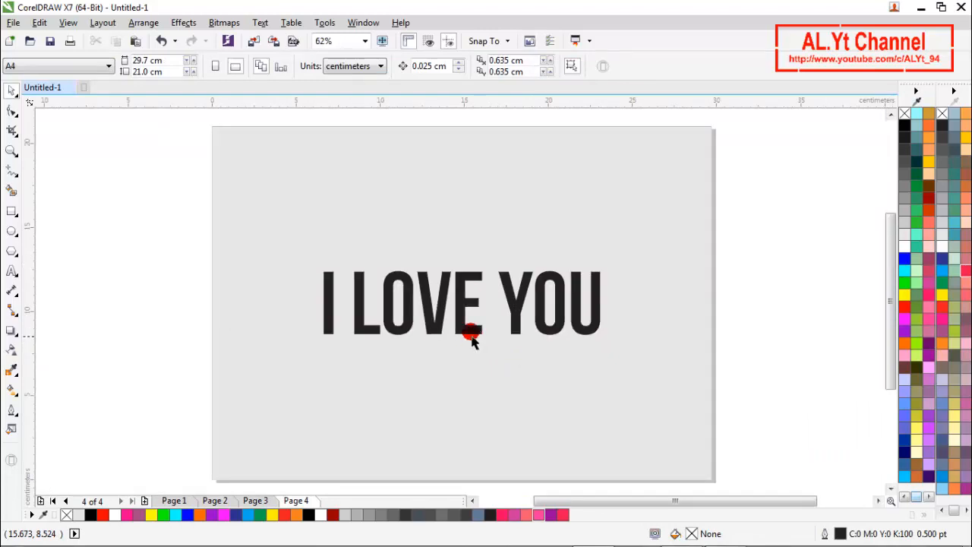
{"action": "left_click", "coordinate": [11, 211]}
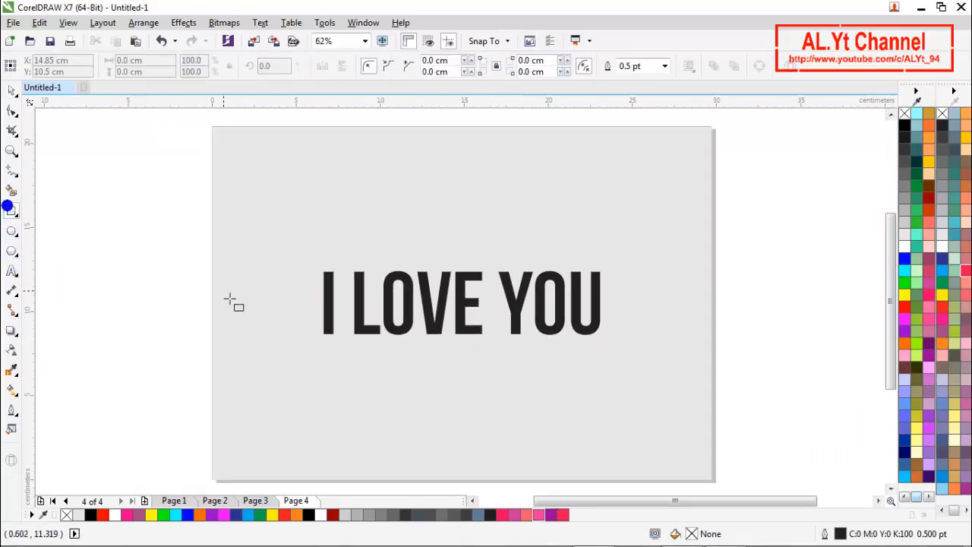
{"action": "left_click_drag", "start_coordinate": [230, 285], "coordinate": [670, 290]}
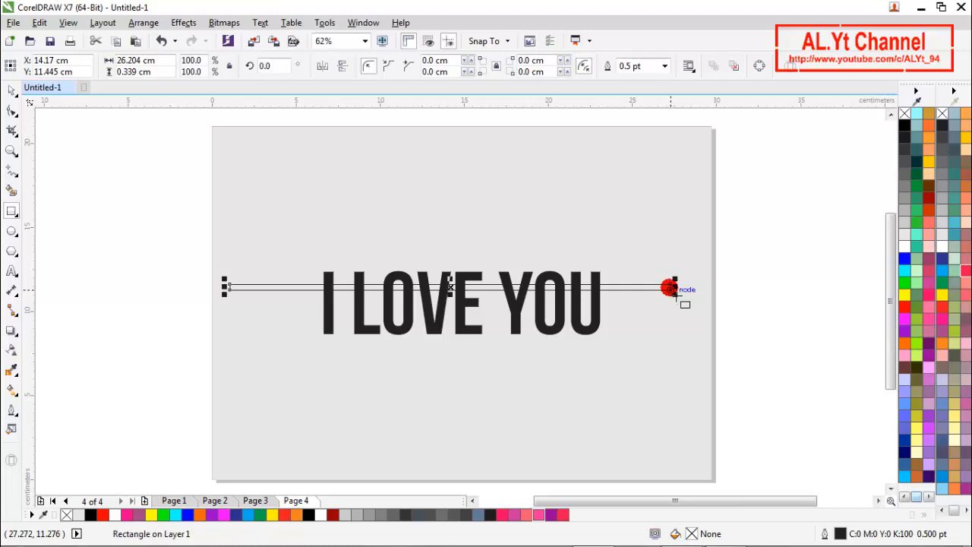
{"action": "key", "text": "p"}
{"action": "key", "text": "space"}
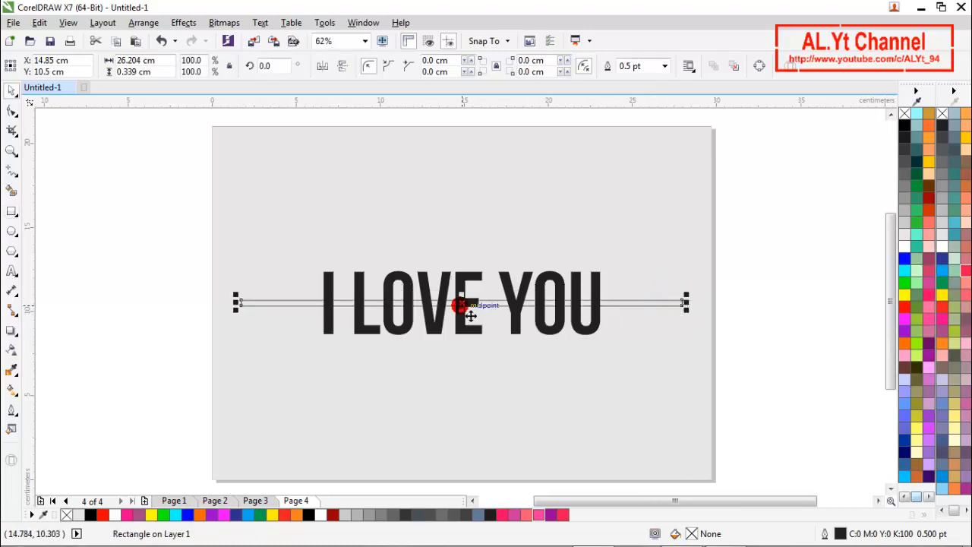
{"action": "left_click_drag", "start_coordinate": [461, 306], "coordinate": [460, 290]}
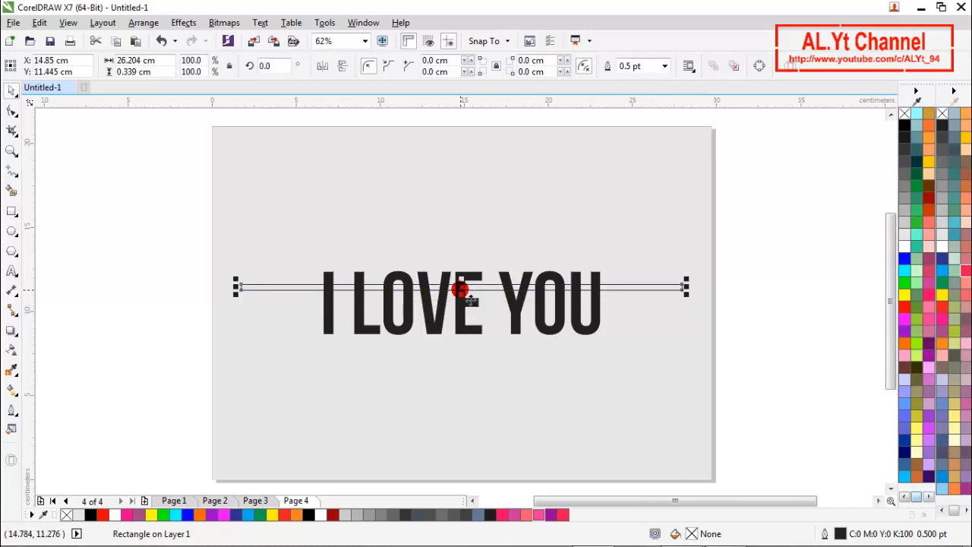
Copy and paste the thin rectangle, and move the duplicate straight down across the letters' lower part, to about Y 9.71 cm.
{"action": "right_click", "coordinate": [461, 291]}
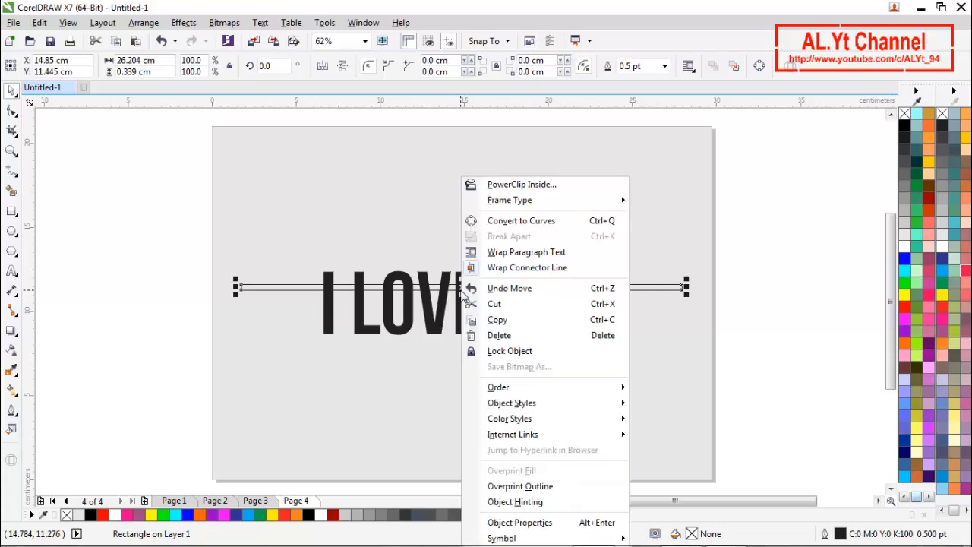
{"action": "left_click", "coordinate": [495, 321]}
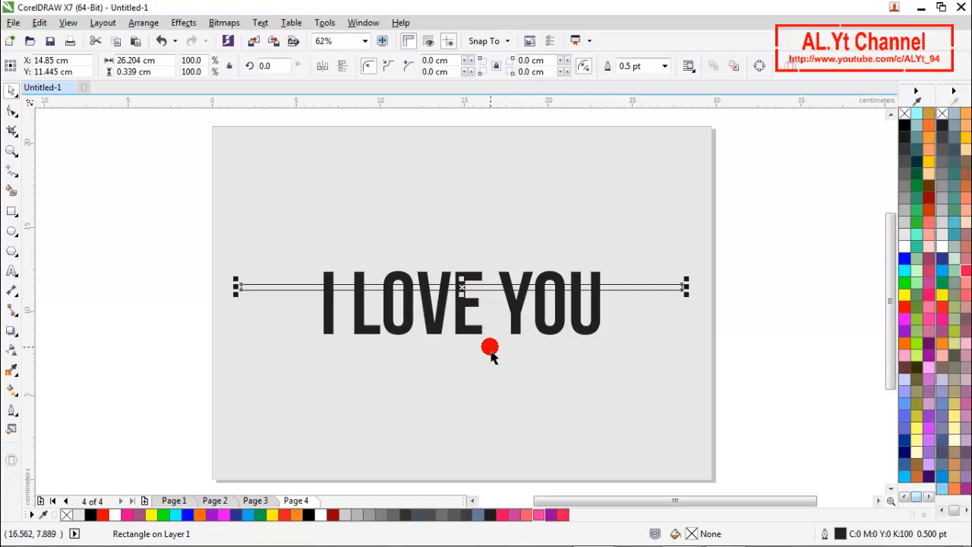
{"action": "right_click", "coordinate": [491, 350]}
{"action": "left_click", "coordinate": [474, 282]}
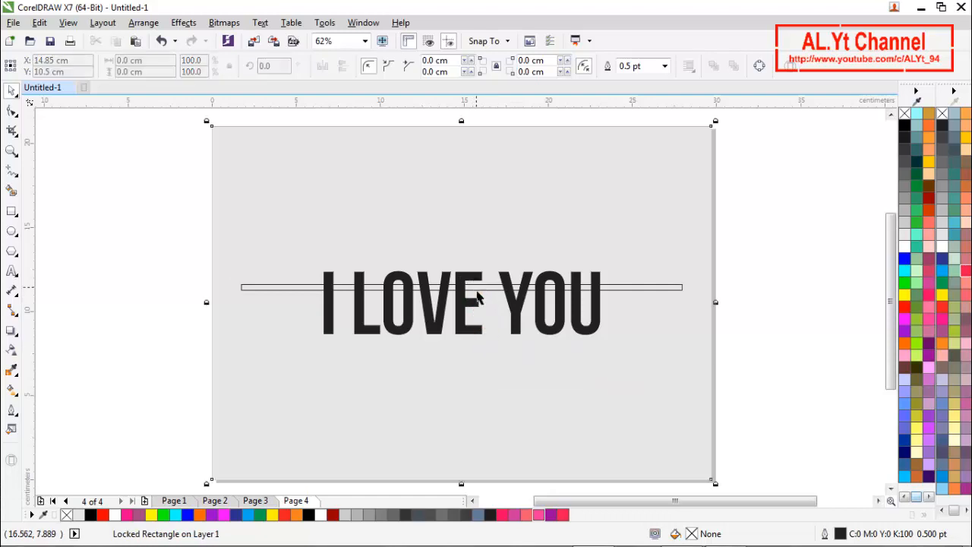
{"action": "left_click", "coordinate": [476, 288]}
{"action": "right_click", "coordinate": [471, 289]}
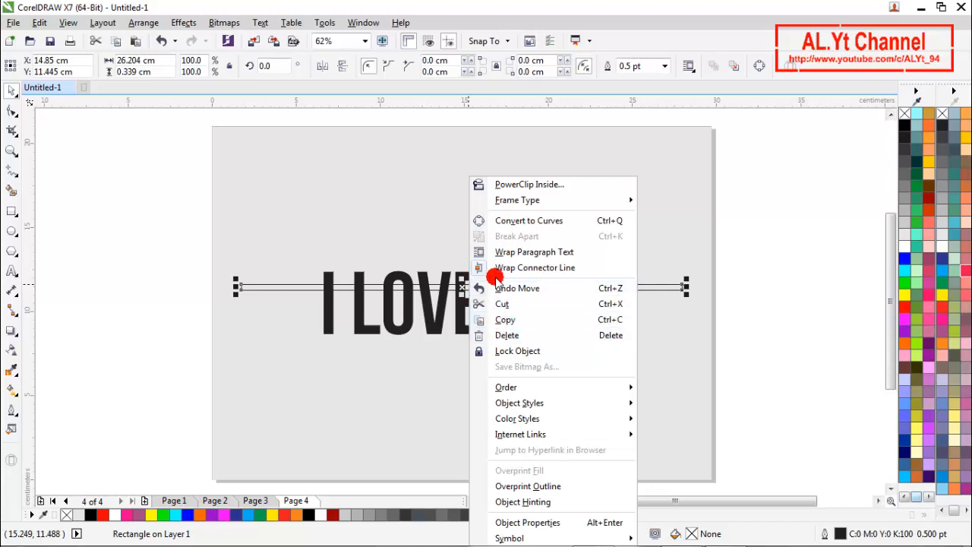
{"action": "left_click", "coordinate": [195, 305]}
{"action": "right_click", "coordinate": [167, 244]}
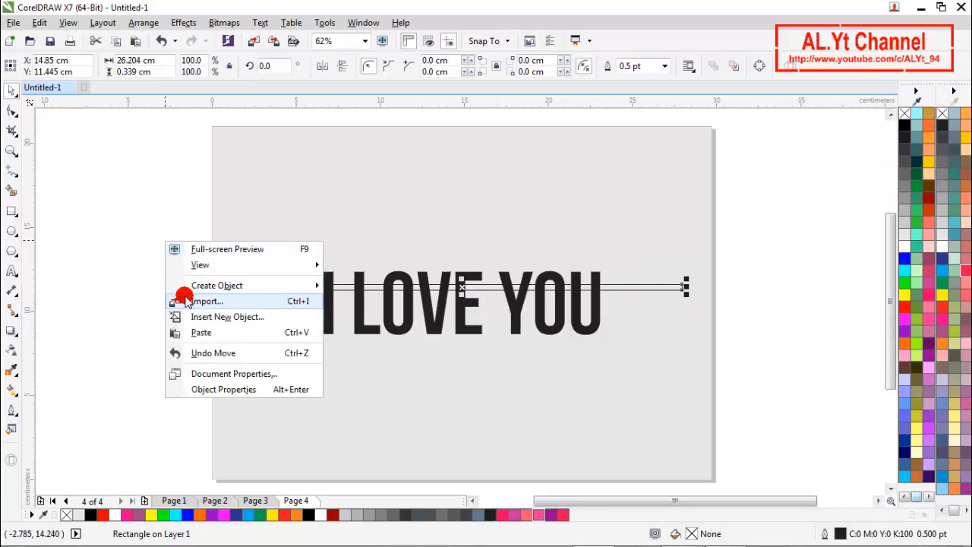
{"action": "left_click", "coordinate": [187, 334]}
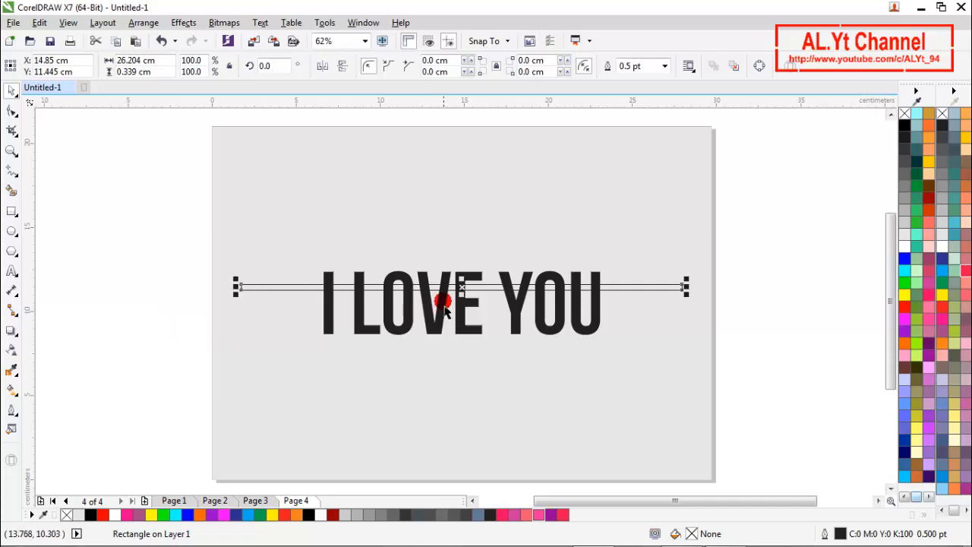
{"action": "left_click_drag", "start_coordinate": [459, 289], "coordinate": [471, 327]}
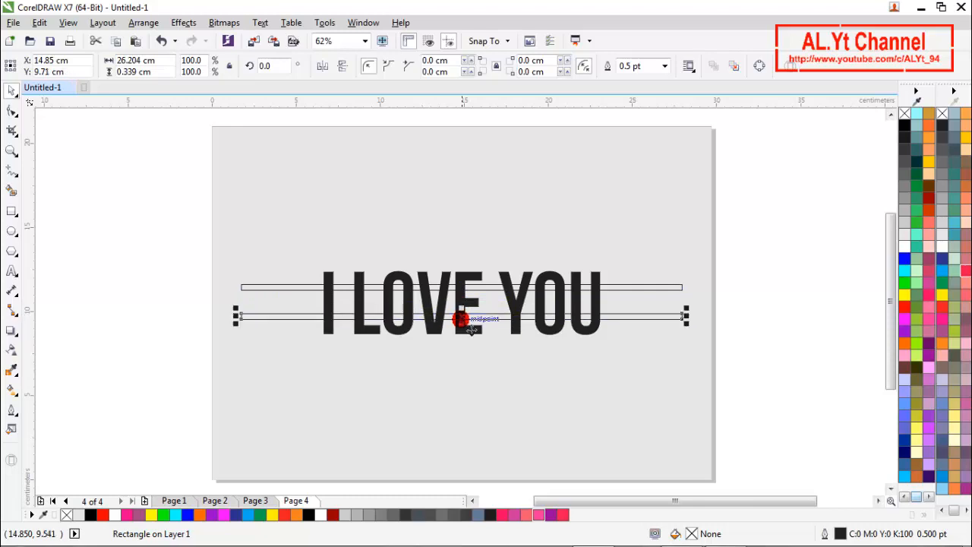
Move the upper thin rectangle slightly down to about Y 11.34 cm, keeping it centred horizontally across the letters.
{"action": "left_click", "coordinate": [449, 290]}
{"action": "scroll", "coordinate": [459, 299], "scroll_direction": "up", "scroll_amount": 2}
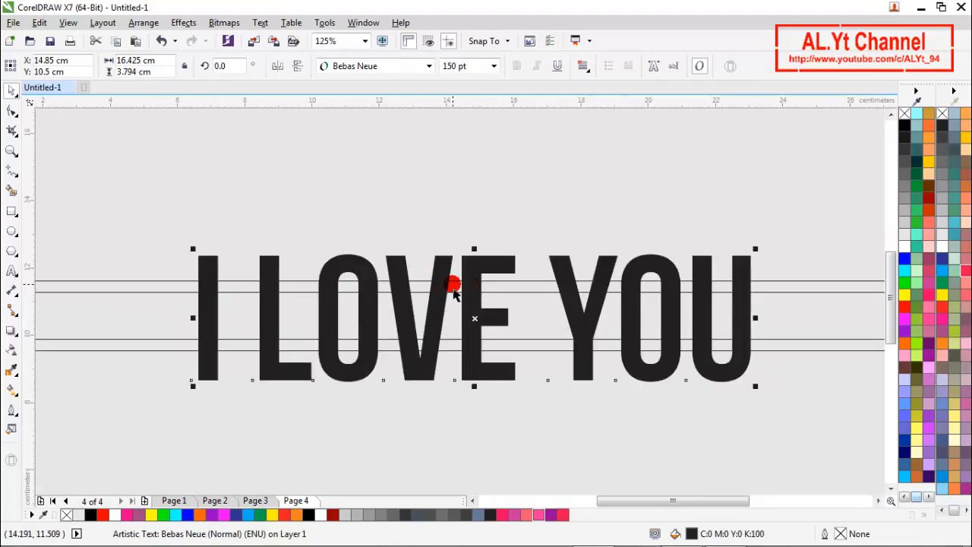
{"action": "left_click", "coordinate": [191, 283]}
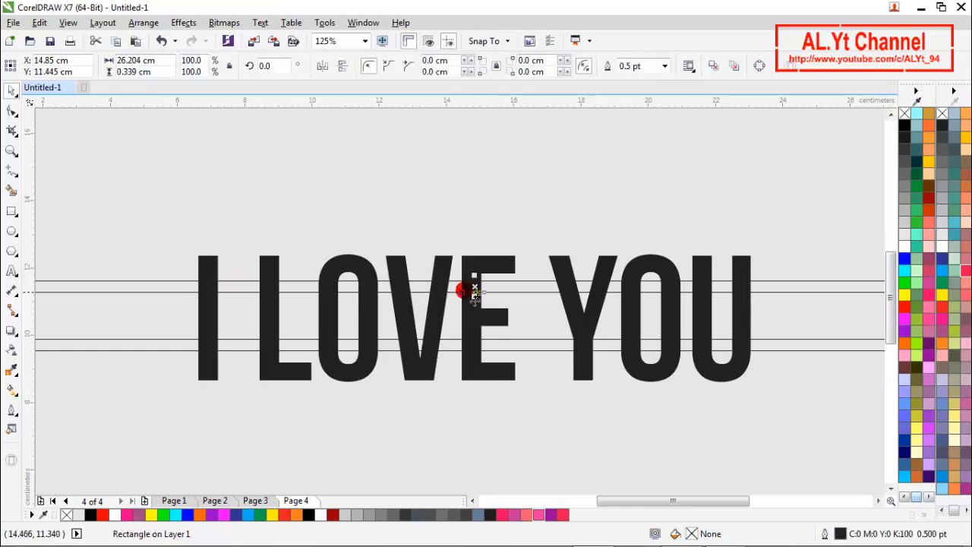
{"action": "left_click_drag", "start_coordinate": [486, 300], "coordinate": [493, 353]}
{"action": "key", "text": "ctrl+z"}
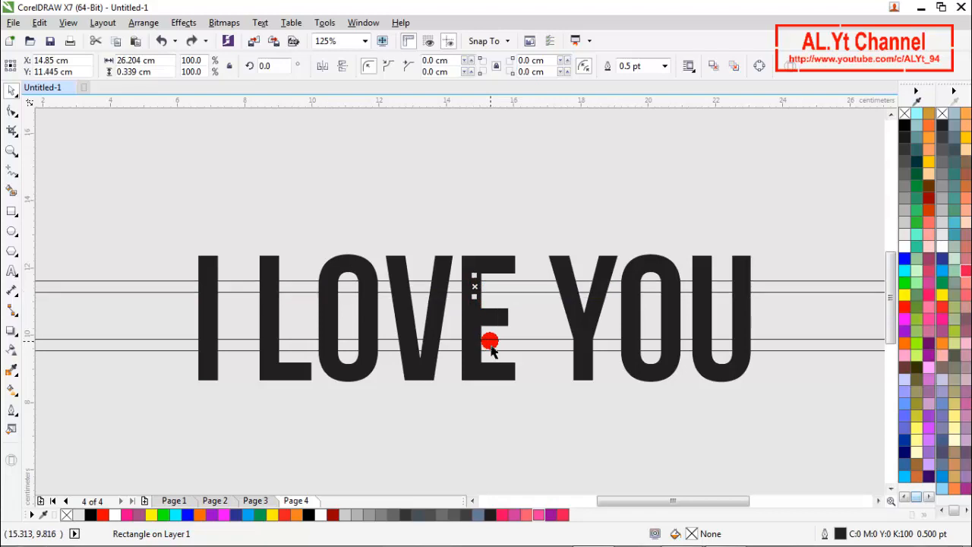
{"action": "left_click_drag", "start_coordinate": [478, 308], "coordinate": [497, 352]}
{"action": "left_click", "coordinate": [501, 325]}
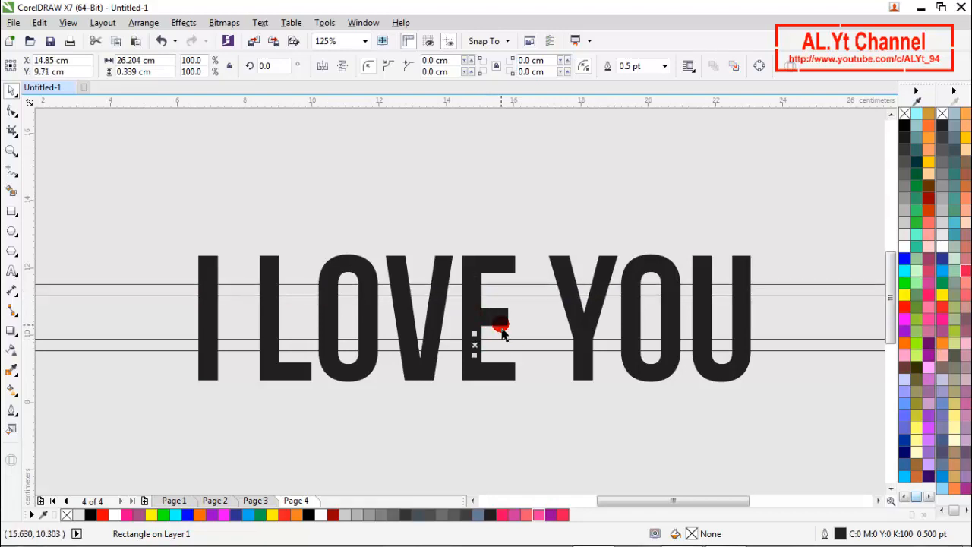
Select the lettering with both thin rectangles and trim the "I LOVE YOU" shape with them.
{"action": "scroll", "coordinate": [505, 324], "scroll_direction": "down", "scroll_amount": 2}
{"action": "left_click_drag", "start_coordinate": [240, 260], "coordinate": [760, 398]}
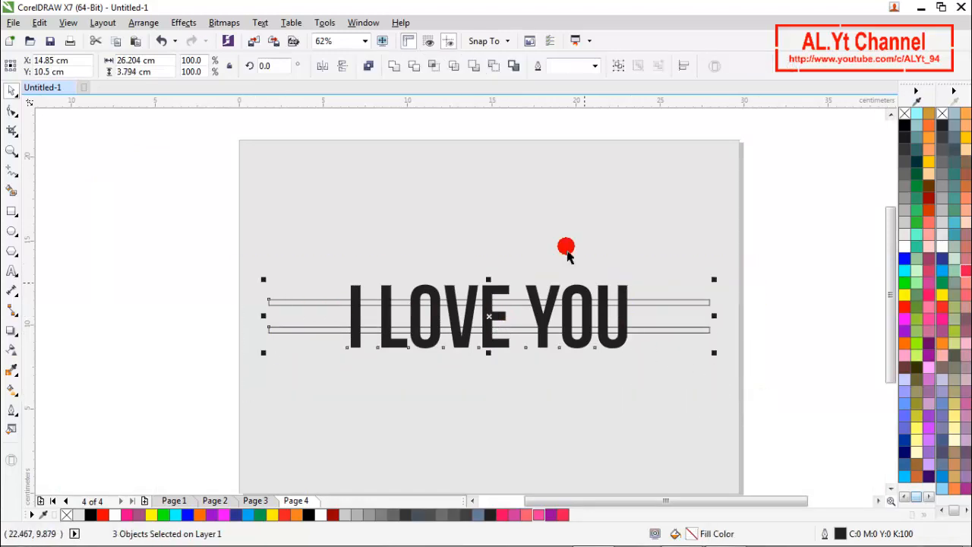
{"action": "left_click", "coordinate": [413, 68]}
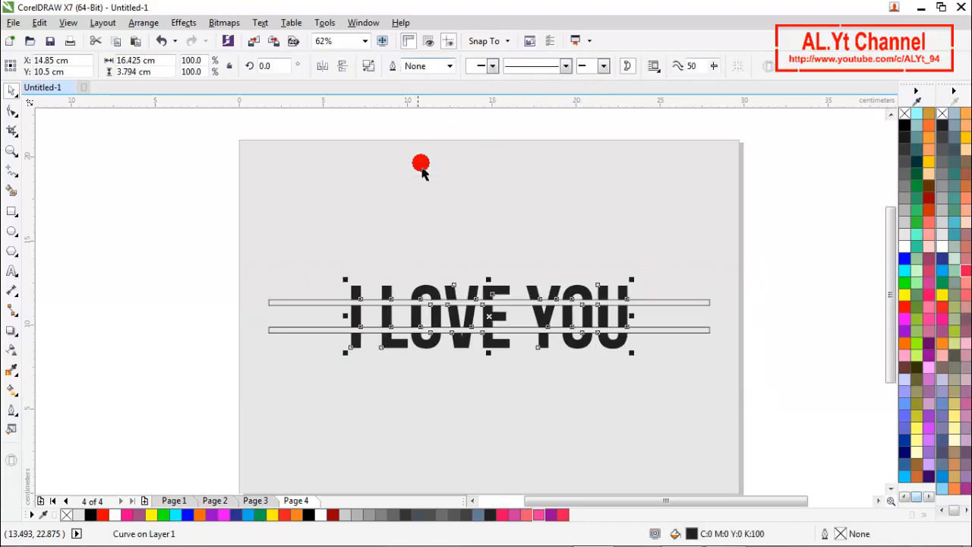
{"action": "left_click", "coordinate": [444, 194]}
Delete the upper and lower thin rectangles from the sliced lettering.
{"action": "left_click", "coordinate": [413, 303]}
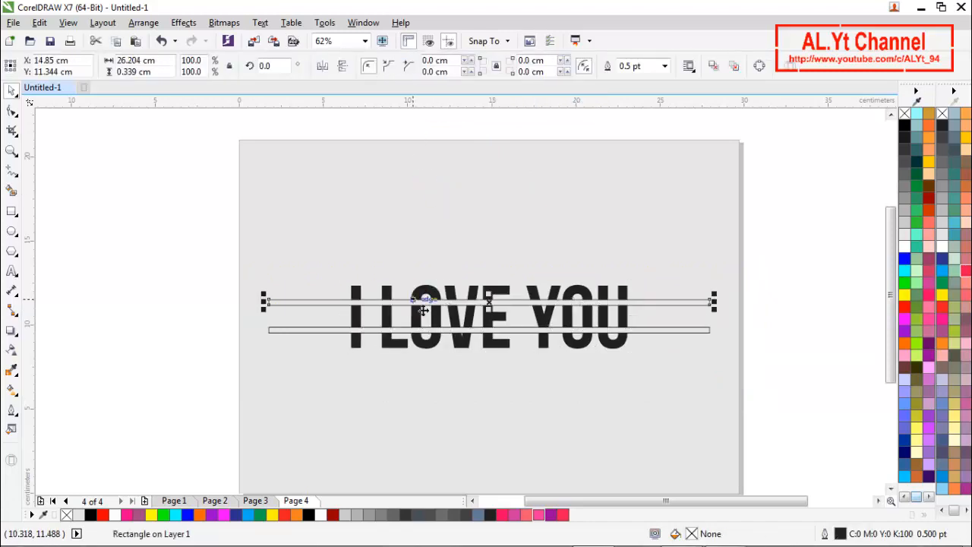
{"action": "left_click_drag", "start_coordinate": [413, 303], "coordinate": [465, 331]}
{"action": "right_click", "coordinate": [469, 338]}
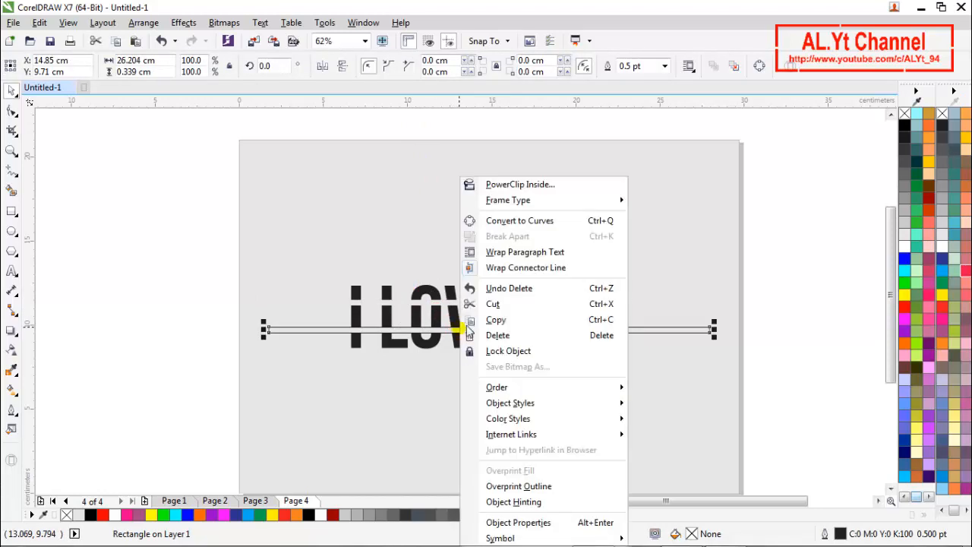
{"action": "left_click", "coordinate": [492, 335]}
Break apart the sliced "I LOVE YOU" curve into separate pieces.
{"action": "left_click", "coordinate": [471, 317]}
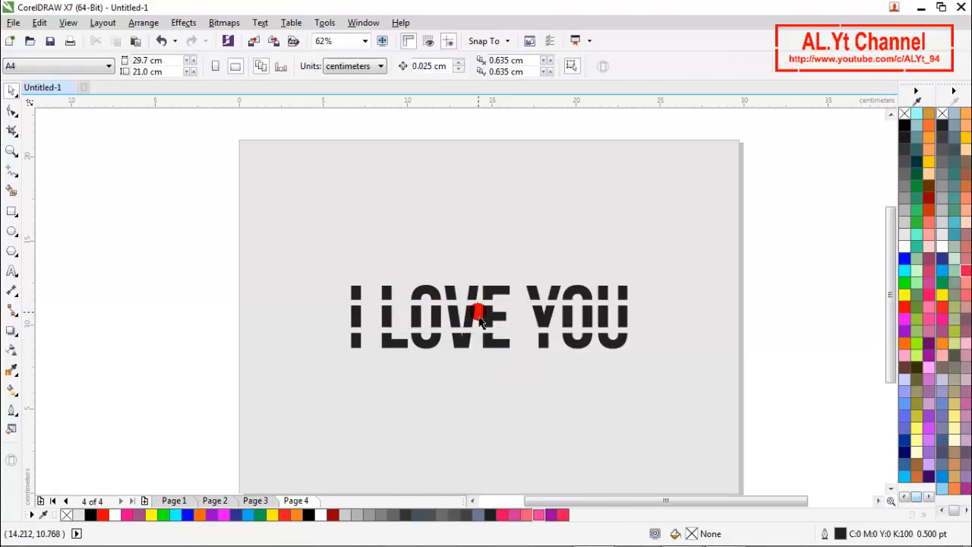
{"action": "left_click", "coordinate": [366, 69]}
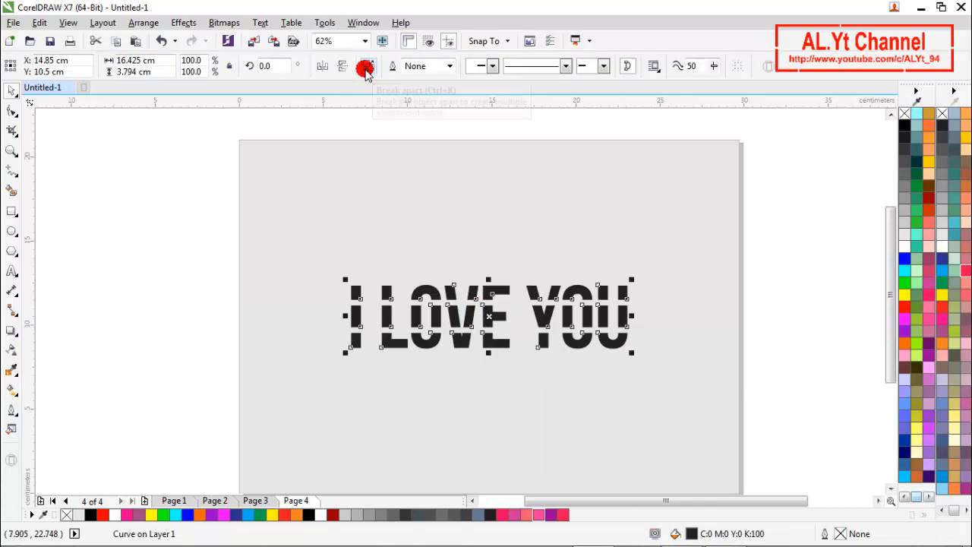
{"action": "left_click", "coordinate": [431, 181]}
Select all letter pieces of the top slice and weld them into a single curve.
{"action": "left_click_drag", "start_coordinate": [326, 257], "coordinate": [652, 271]}
{"action": "left_click", "coordinate": [653, 270]}
{"action": "left_click", "coordinate": [605, 297]}
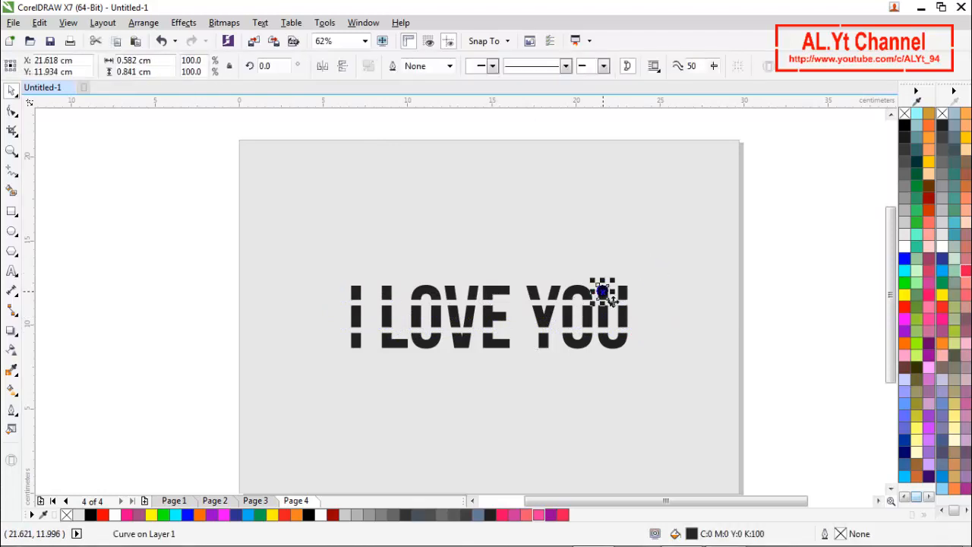
{"action": "left_click", "coordinate": [625, 268]}
{"action": "left_click_drag", "start_coordinate": [333, 263], "coordinate": [673, 316]}
{"action": "left_click_drag", "start_coordinate": [340, 147], "coordinate": [342, 156]}
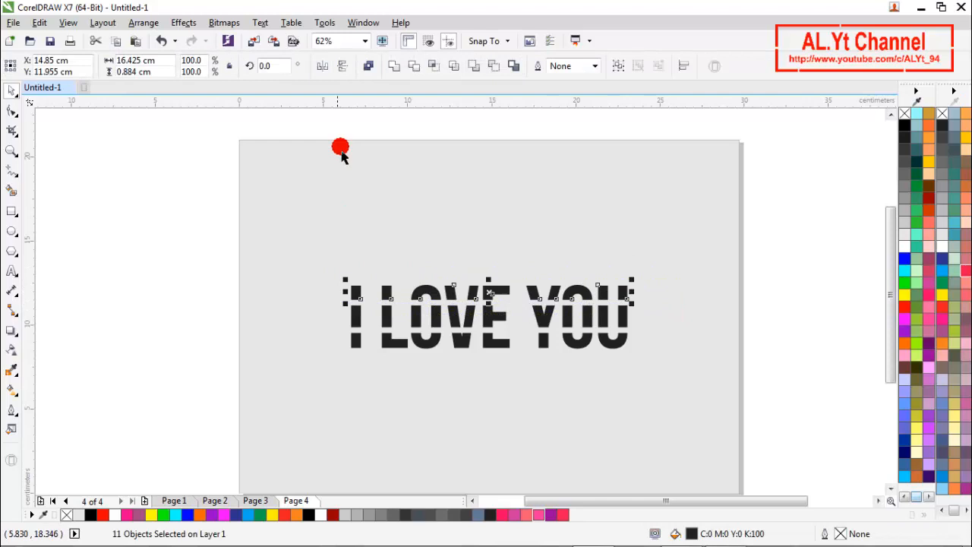
{"action": "left_click", "coordinate": [393, 72]}
{"action": "left_click", "coordinate": [292, 224]}
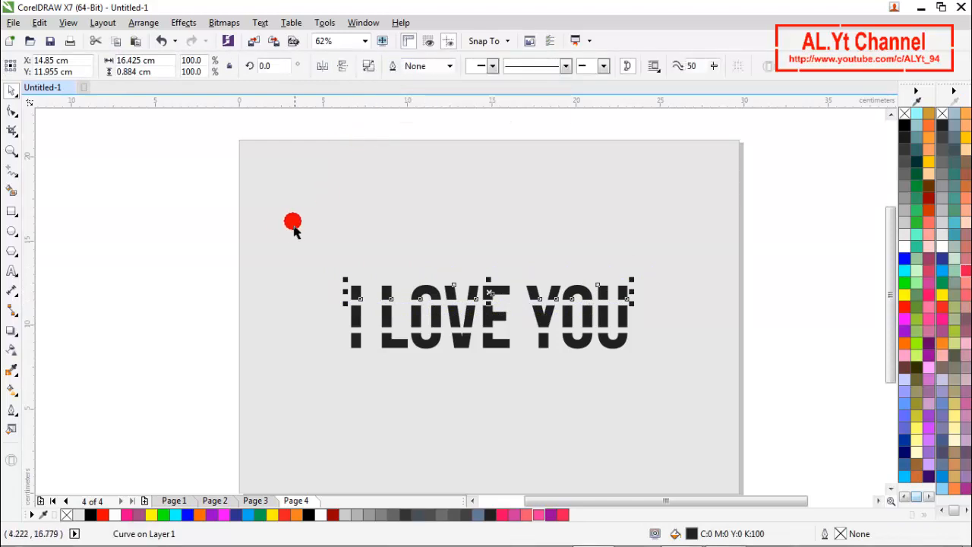
Weld the letter pieces of the middle slice into one curve and those of the bottom slice into another.
{"action": "left_click_drag", "start_coordinate": [485, 338], "coordinate": [653, 340]}
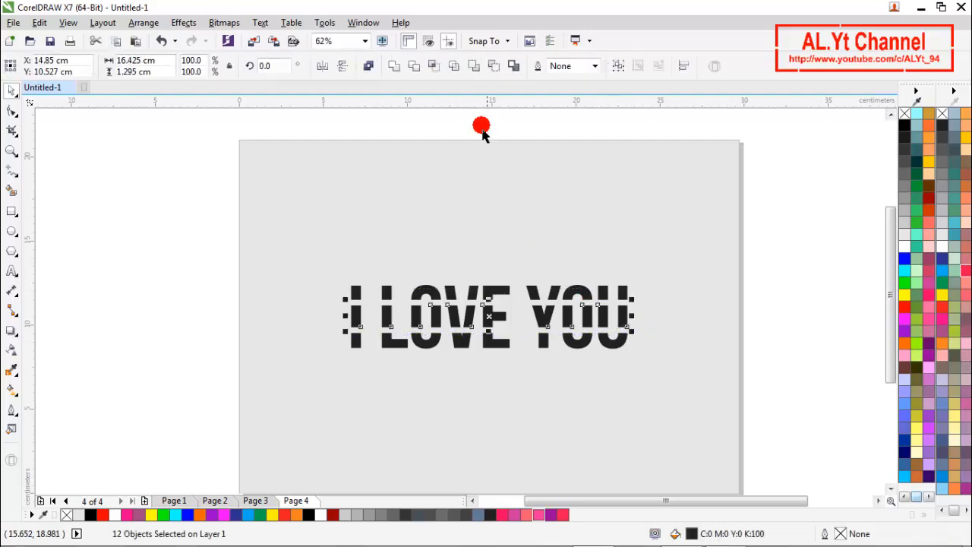
{"action": "left_click", "coordinate": [402, 74]}
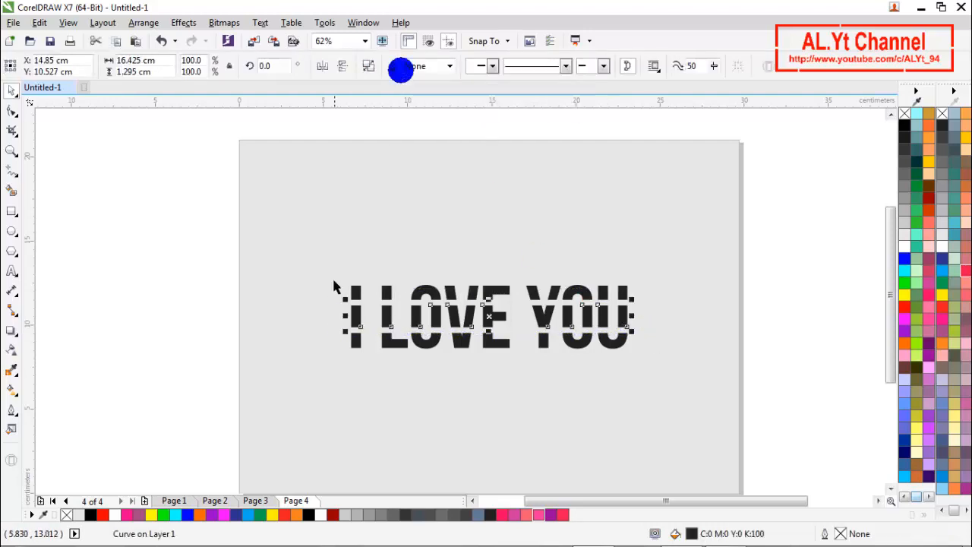
{"action": "left_click_drag", "start_coordinate": [311, 321], "coordinate": [666, 371]}
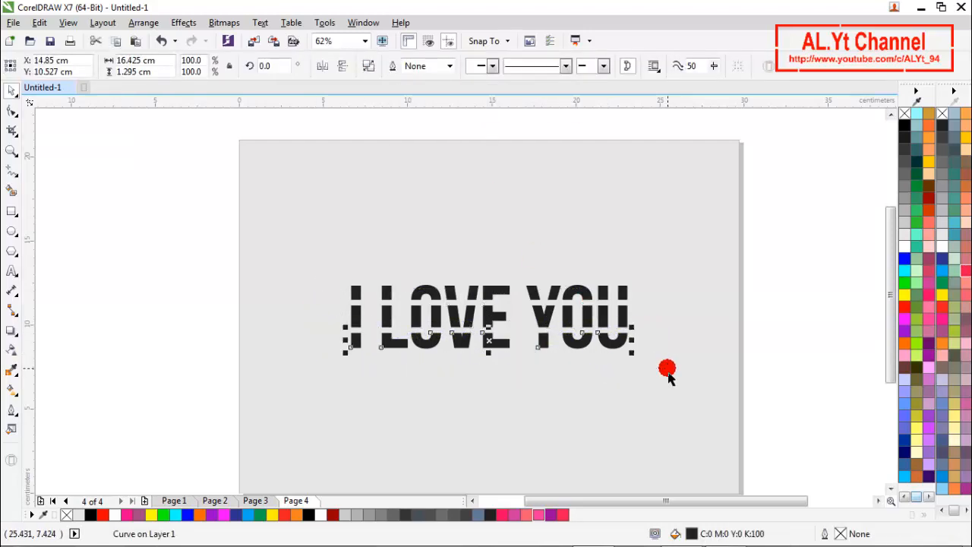
{"action": "left_click", "coordinate": [394, 68]}
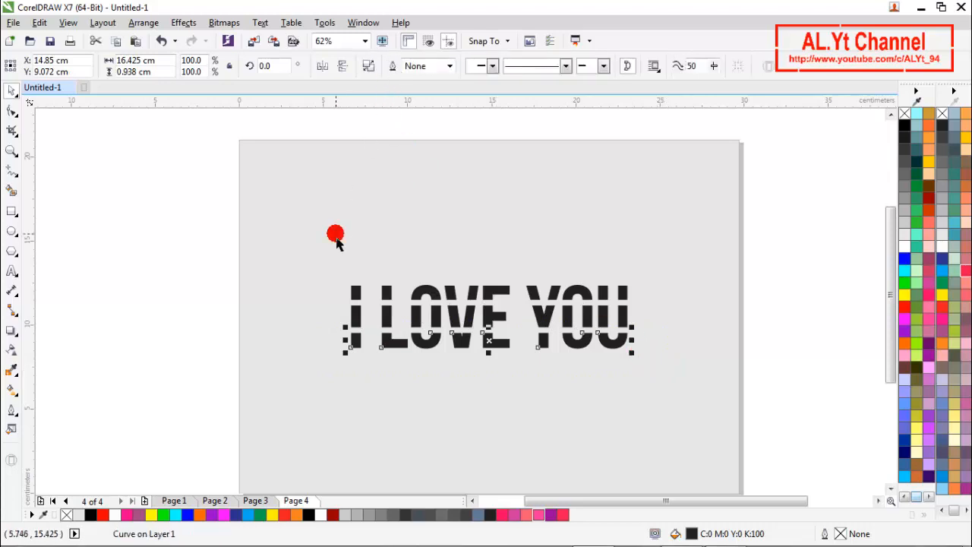
{"action": "left_click", "coordinate": [335, 233]}
Fill the top slice magenta (#FF00FF), the middle slice pink (#FF3399) and the bottom slice dusty pink, all without an outline.
{"action": "left_click", "coordinate": [358, 297]}
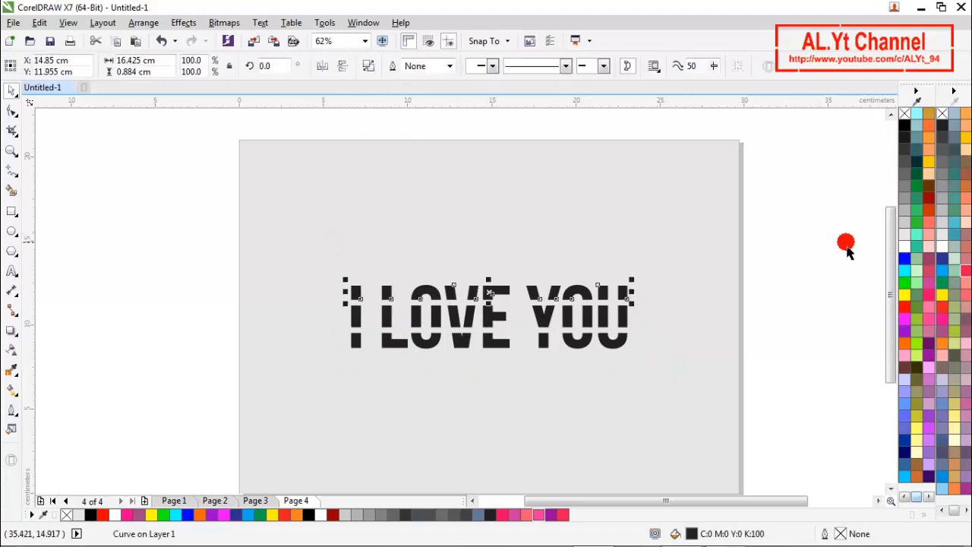
{"action": "left_click", "coordinate": [903, 319]}
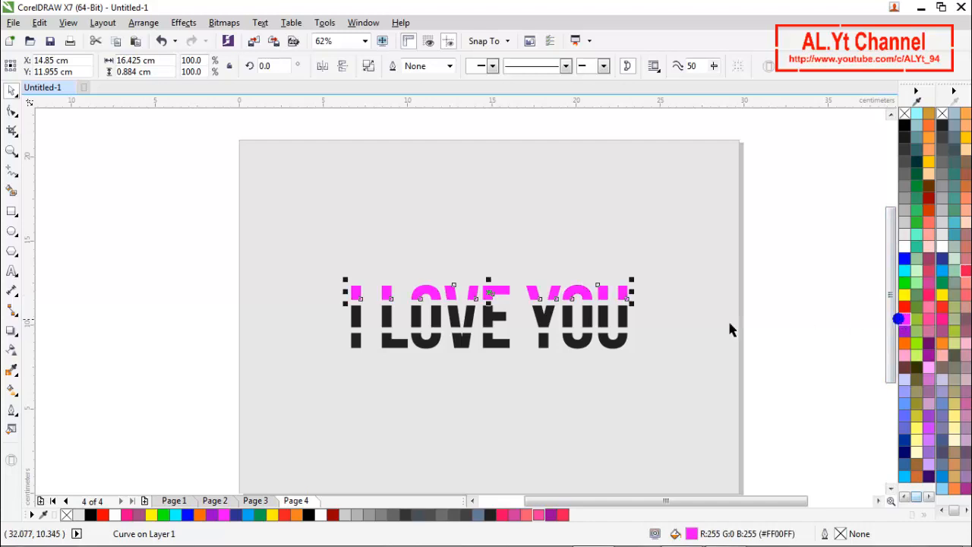
{"action": "left_click", "coordinate": [631, 328]}
{"action": "left_click", "coordinate": [928, 319]}
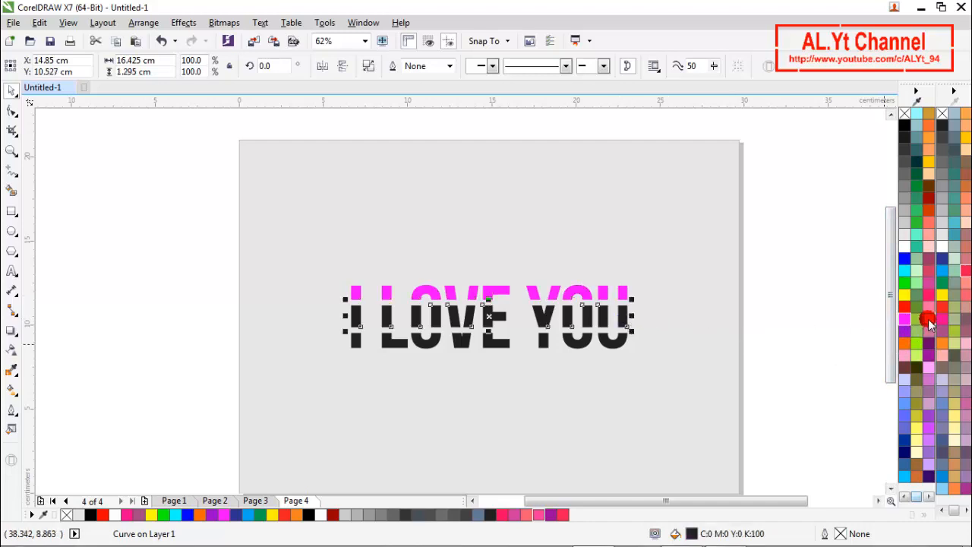
{"action": "left_click", "coordinate": [623, 346]}
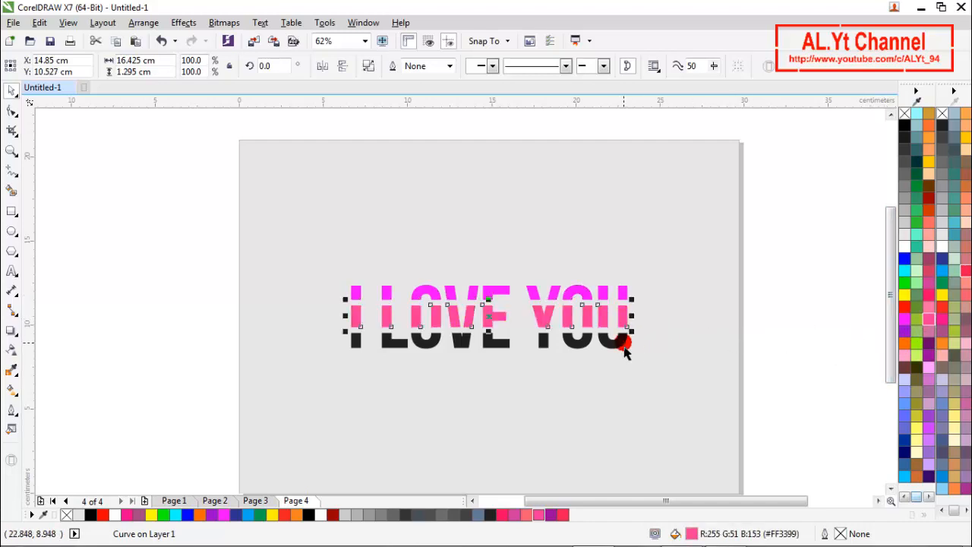
{"action": "left_click", "coordinate": [930, 344]}
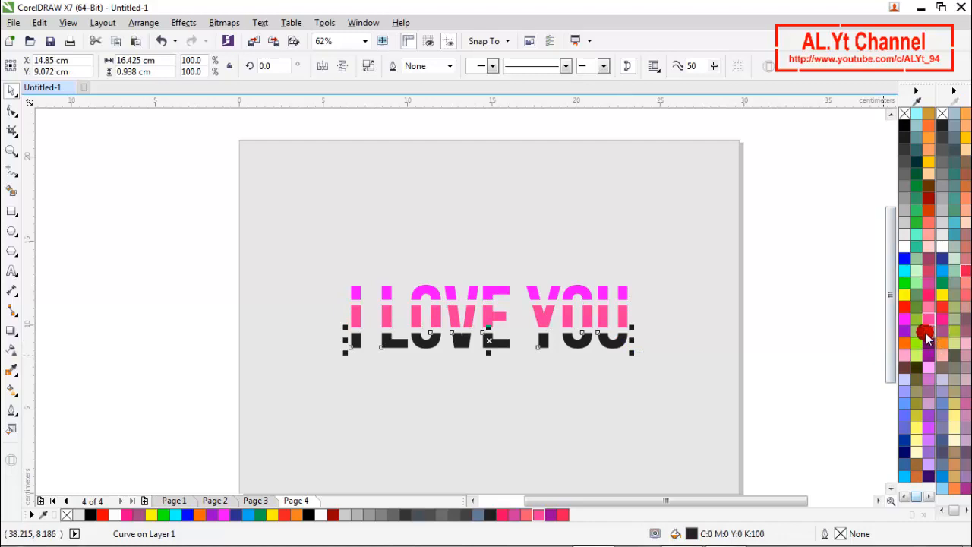
{"action": "left_click", "coordinate": [790, 327]}
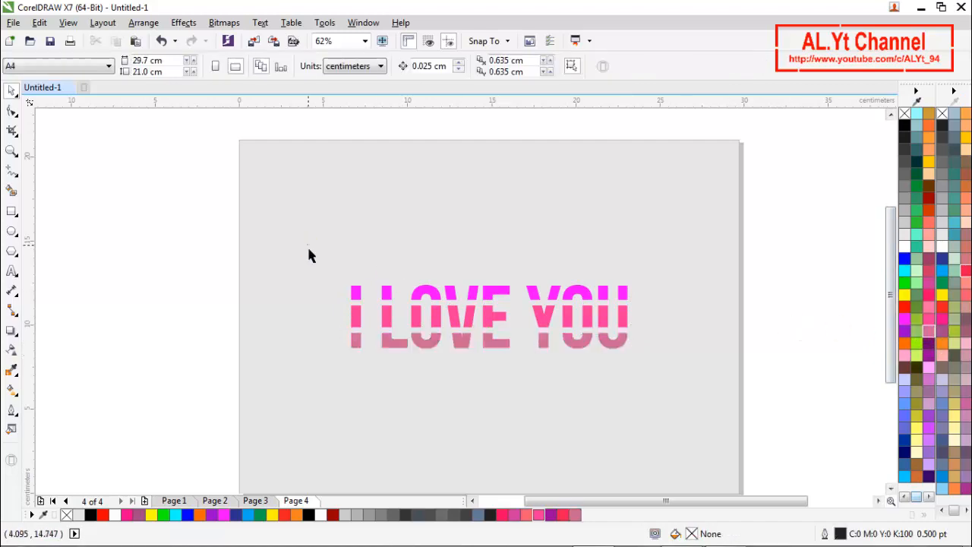
{"action": "left_click_drag", "start_coordinate": [306, 245], "coordinate": [722, 391]}
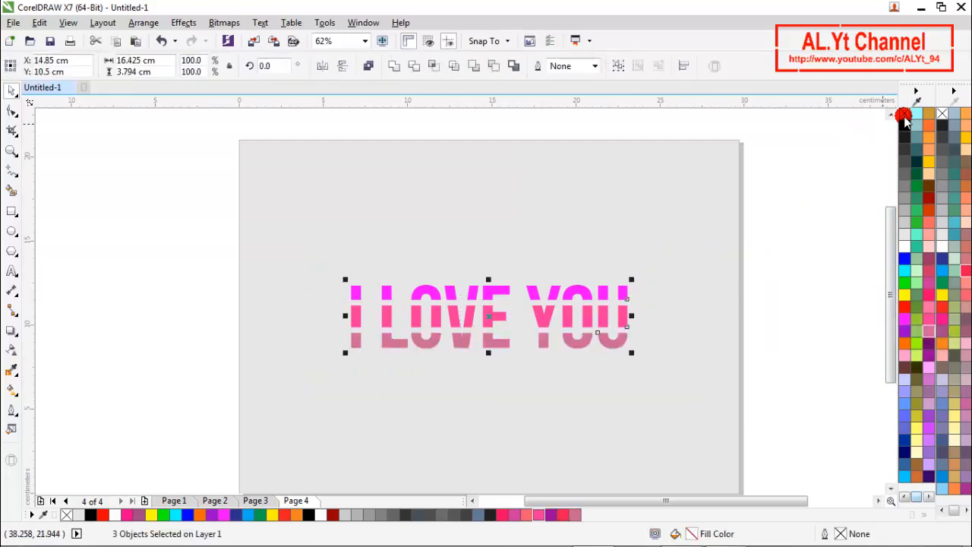
{"action": "left_click", "coordinate": [794, 300]}
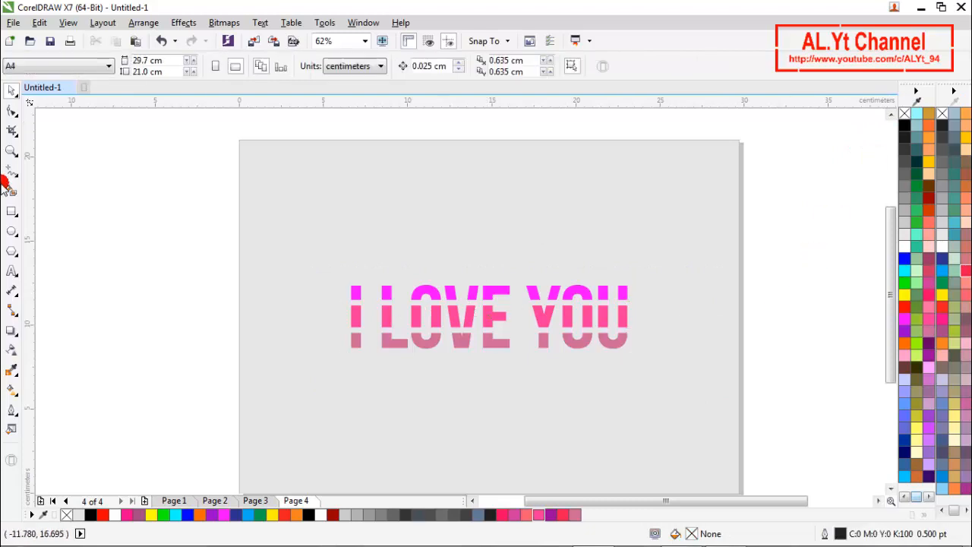
Draw a rectangle about 22.35 by 6.77 cm around the lettering, centre it on the page and fill it black.
{"action": "left_click", "coordinate": [24, 210]}
{"action": "left_click_drag", "start_coordinate": [325, 256], "coordinate": [477, 378]}
{"action": "mouse_move", "coordinate": [540, 387]}
{"action": "left_mouse_down"}
{"action": "mouse_move", "coordinate": [705, 389]}
{"action": "mouse_move", "coordinate": [699, 370]}
{"action": "left_mouse_up"}
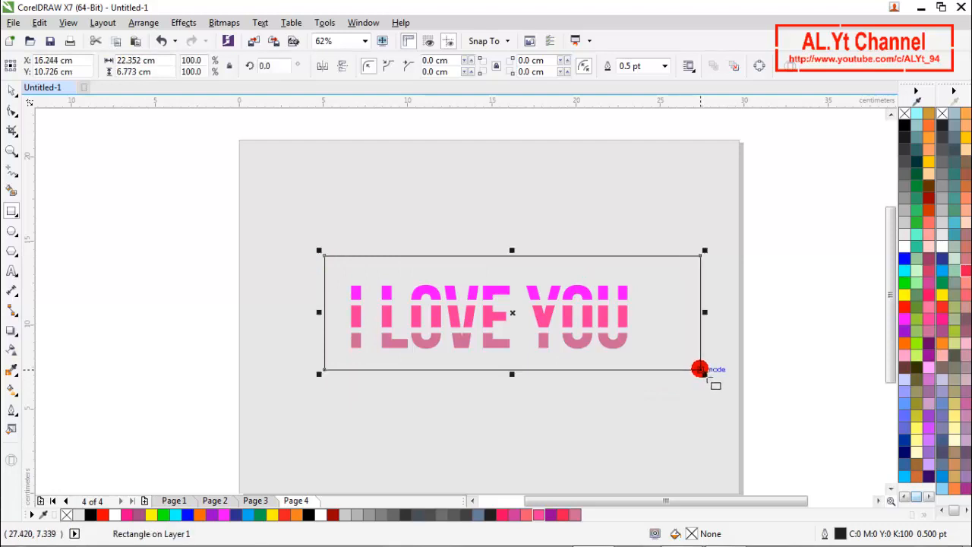
{"action": "key", "text": "p"}
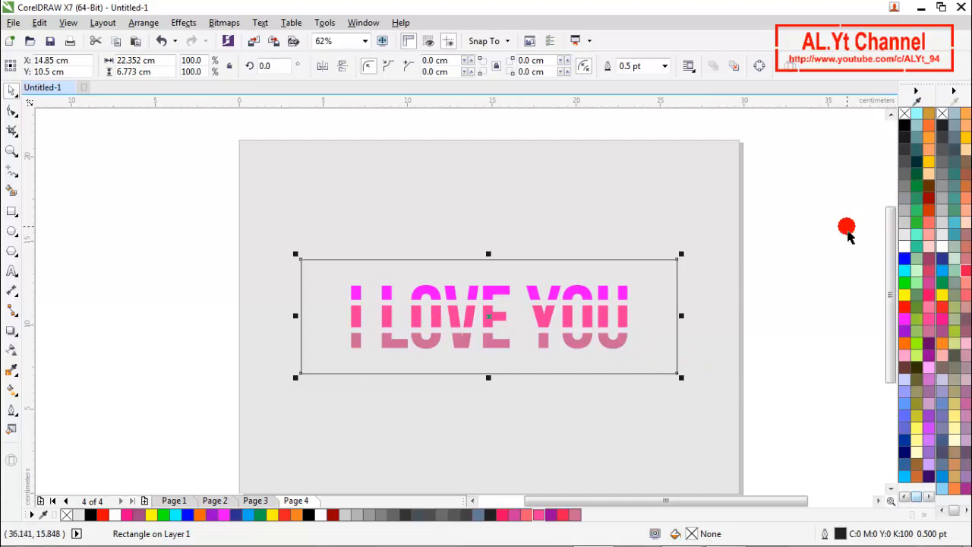
{"action": "left_click", "coordinate": [907, 129]}
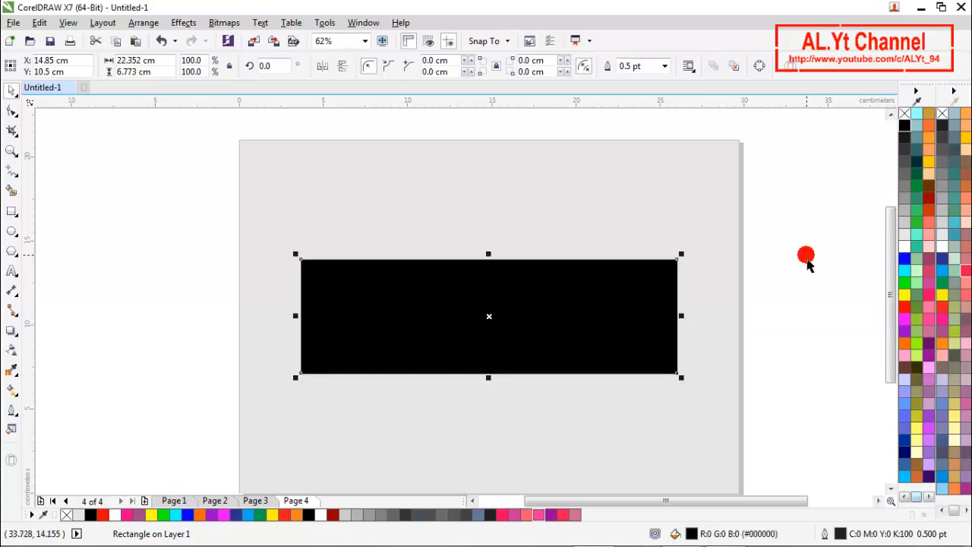
{"action": "right_click", "coordinate": [632, 299]}
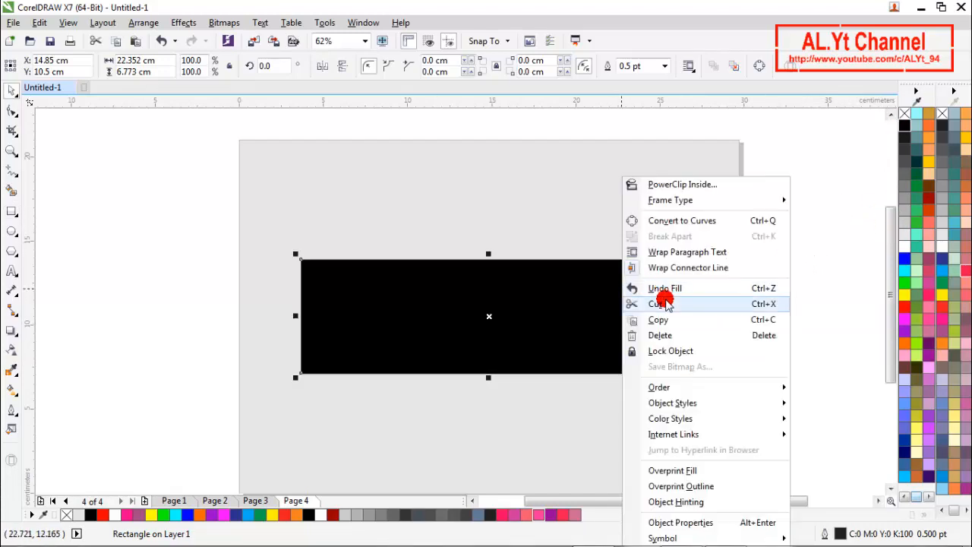
{"action": "left_click", "coordinate": [666, 316]}
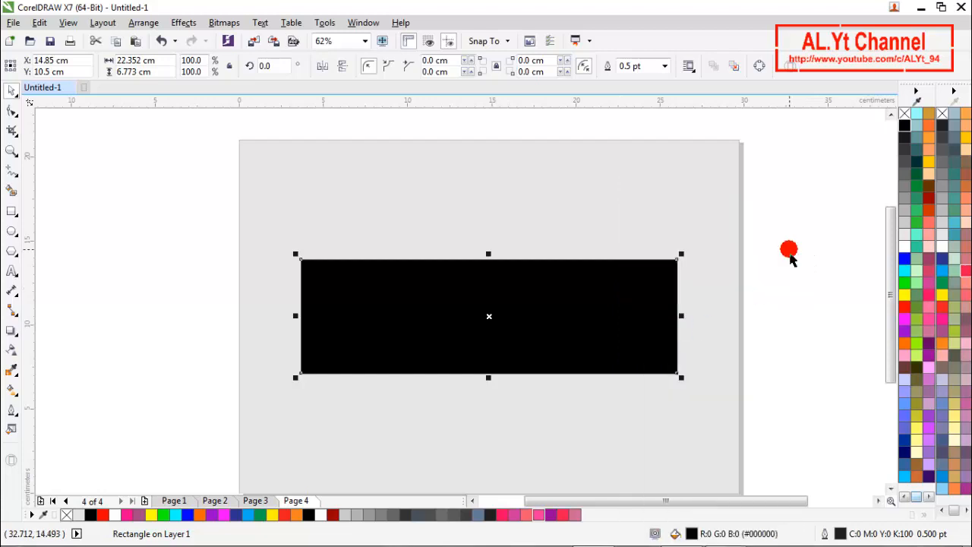
{"action": "right_click", "coordinate": [790, 258]}
{"action": "left_click", "coordinate": [817, 343]}
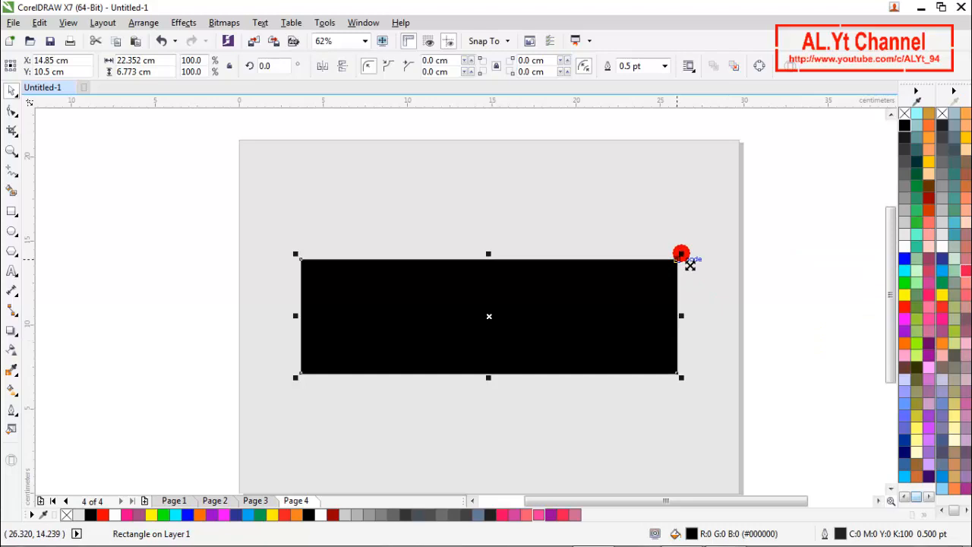
{"action": "left_click_drag", "start_coordinate": [682, 254], "coordinate": [675, 262]}
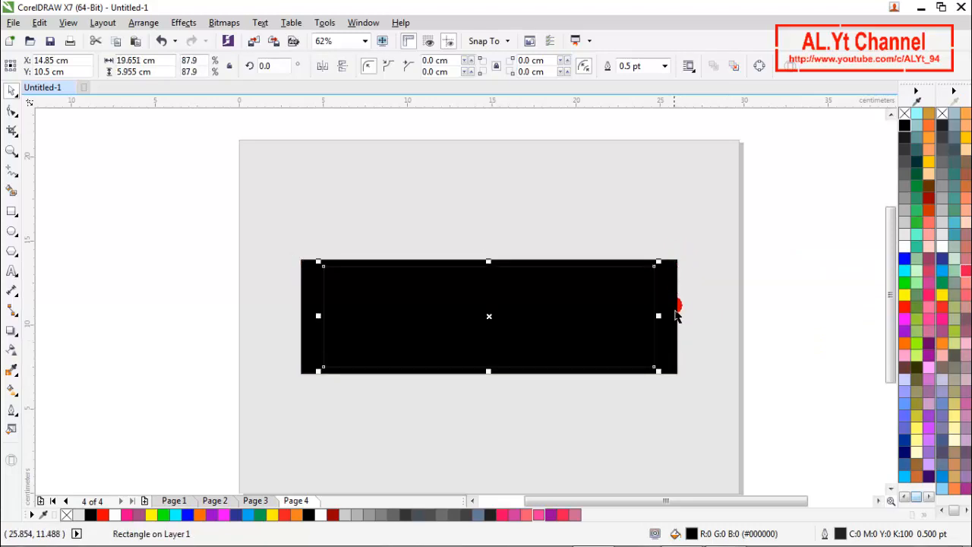
{"action": "scroll", "coordinate": [677, 316], "scroll_direction": "up", "scroll_amount": 2}
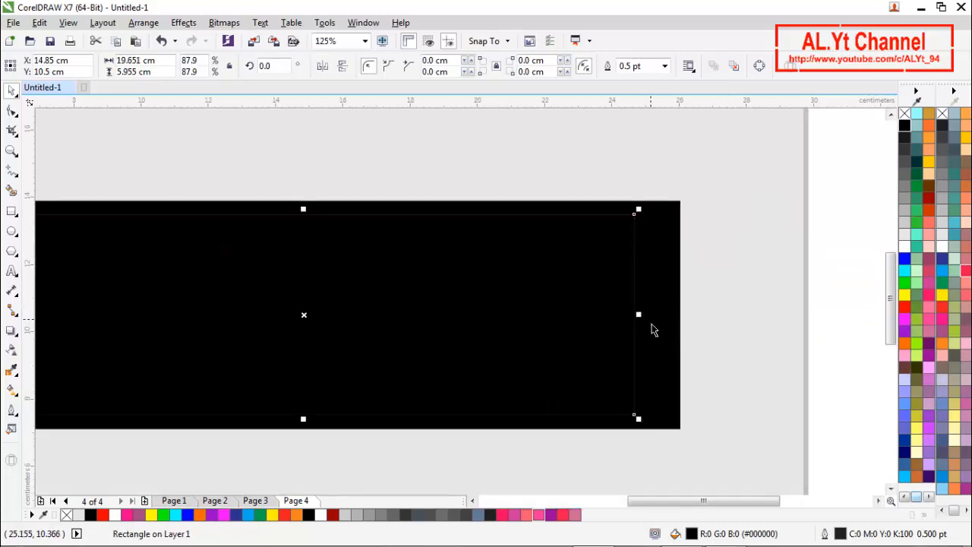
{"action": "left_click_drag", "start_coordinate": [645, 219], "coordinate": [643, 229]}
{"action": "left_click_drag", "start_coordinate": [636, 226], "coordinate": [637, 226]}
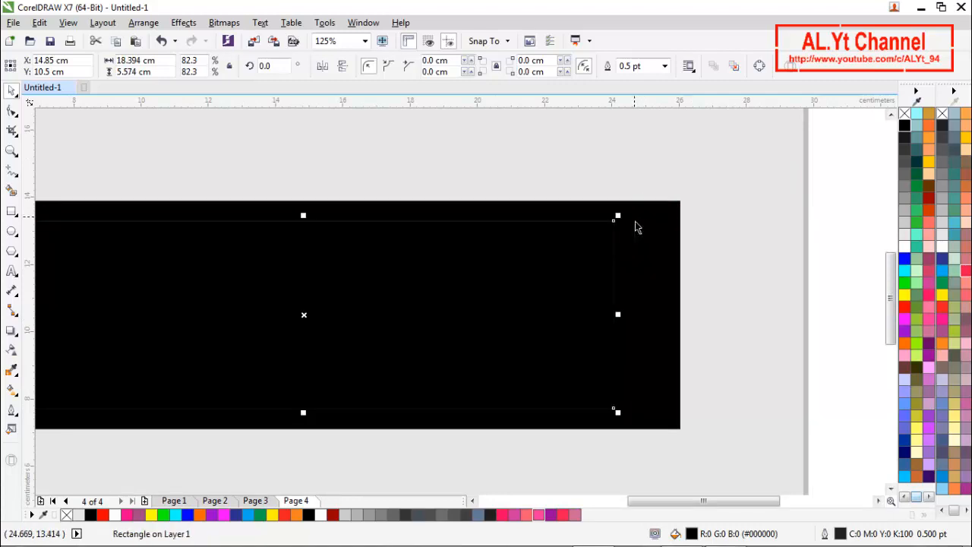
{"action": "key", "text": "Delete"}
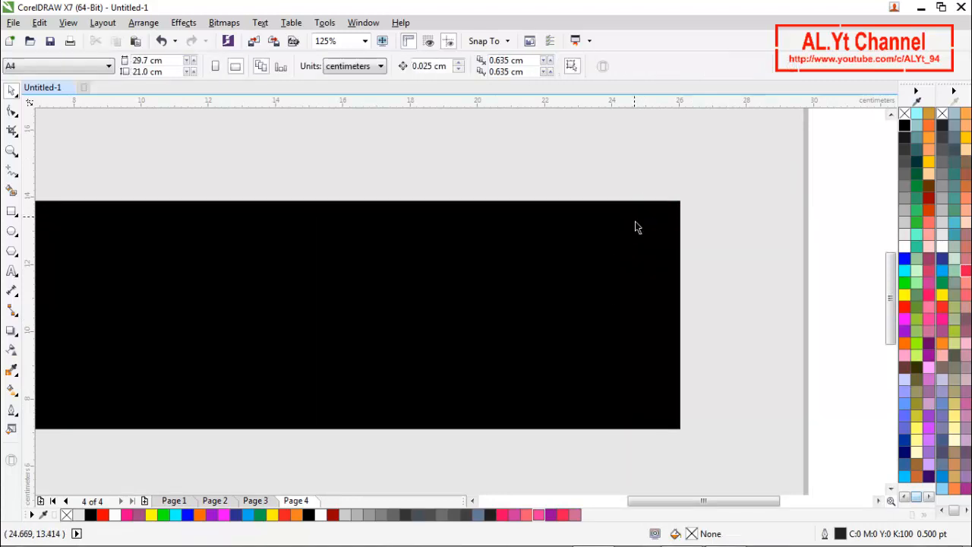
Undo the deletion of the inner rectangle and widen it symmetrically to about 21.37 cm.
{"action": "key", "text": "ctrl+z"}
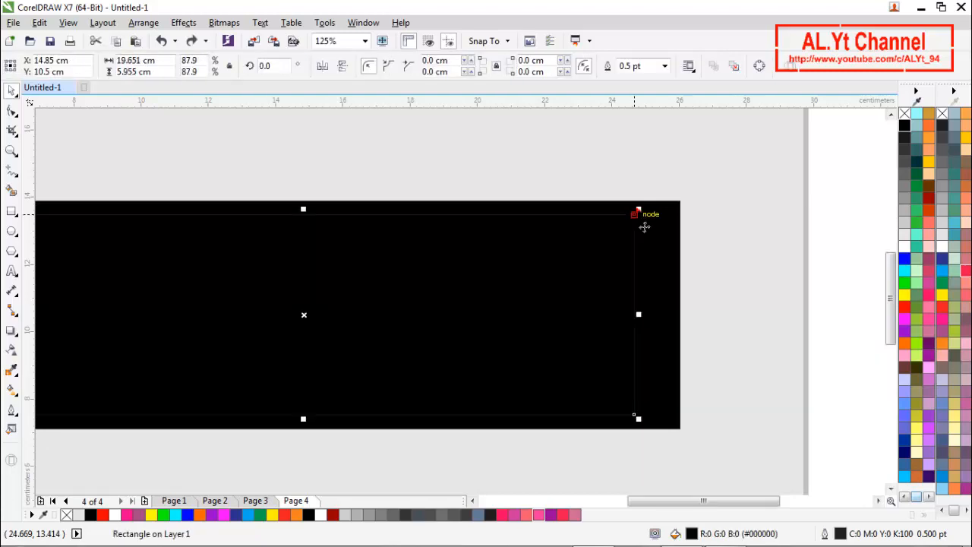
{"action": "left_click_drag", "start_coordinate": [650, 324], "coordinate": [676, 327]}
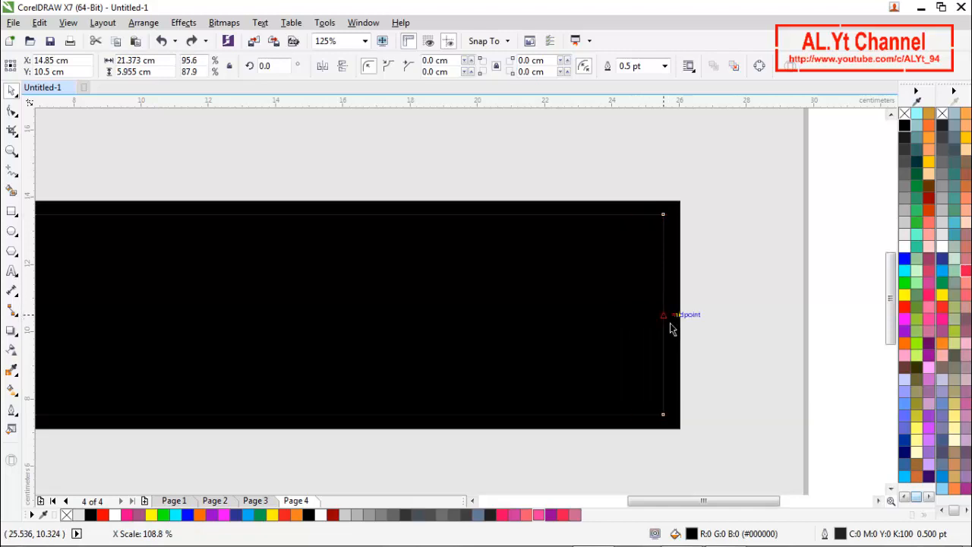
{"action": "key", "text": "F3"}
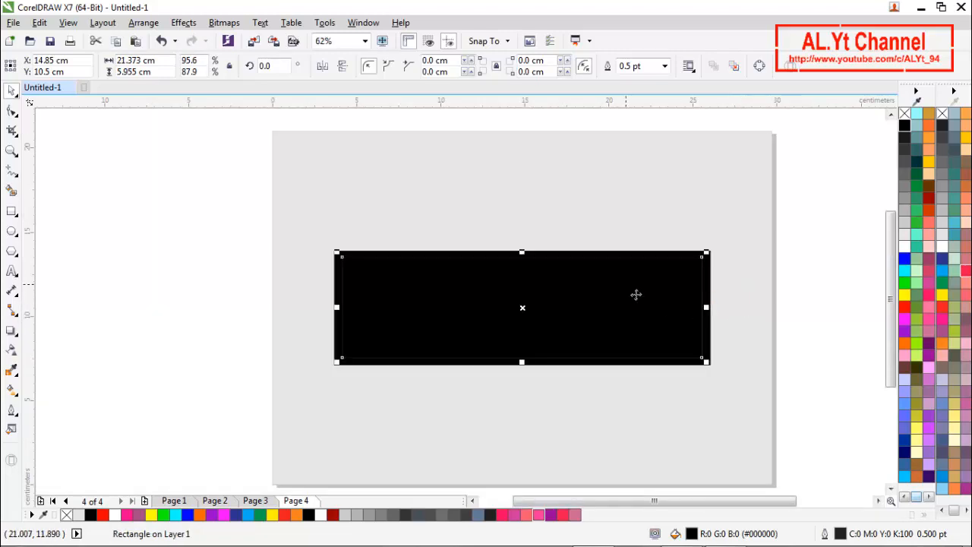
Trim the inner rectangle out of the larger black one, then delete the inner rectangle to leave a hollow frame around the lettering.
{"action": "scroll", "coordinate": [636, 295], "scroll_direction": "up", "scroll_amount": 1}
{"action": "left_click", "coordinate": [711, 235], "text": "shift"}
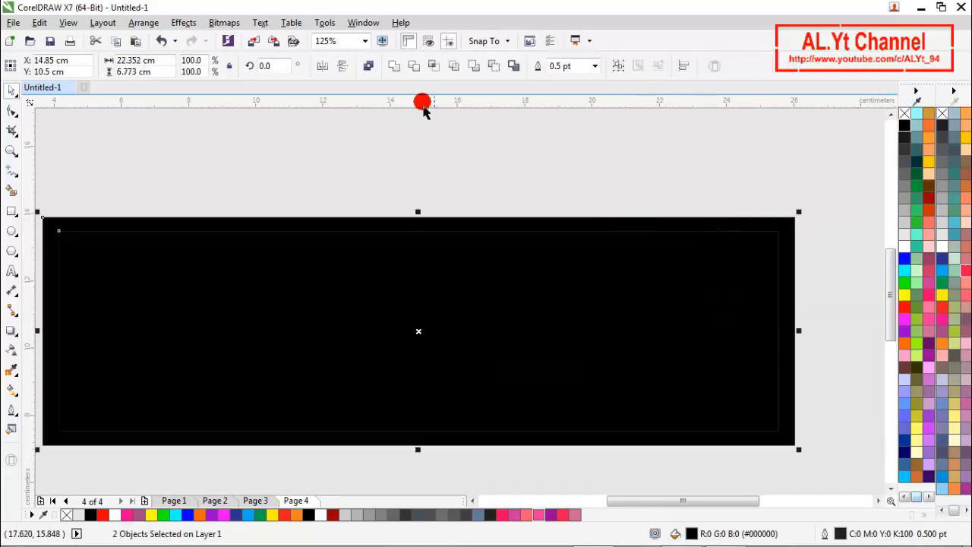
{"action": "left_click", "coordinate": [412, 67]}
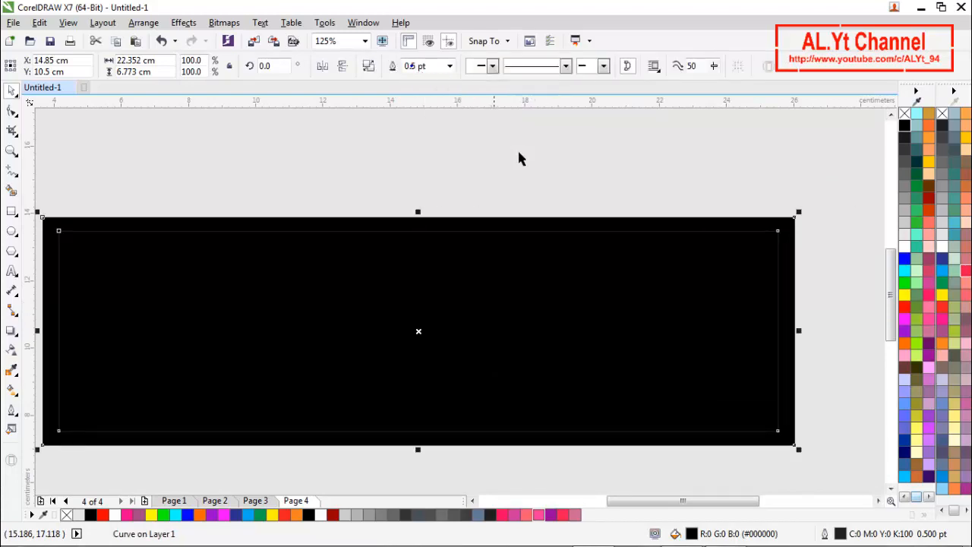
{"action": "left_click", "coordinate": [576, 176]}
{"action": "left_click", "coordinate": [573, 290]}
{"action": "key", "text": "Delete"}
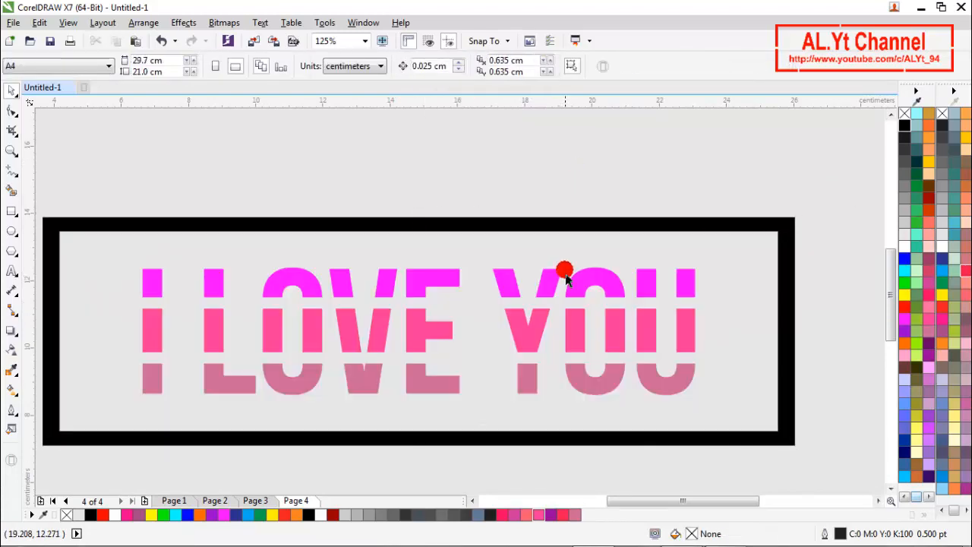
{"action": "scroll", "coordinate": [564, 265], "scroll_direction": "down", "scroll_amount": 1}
{"action": "left_click", "coordinate": [579, 353]}
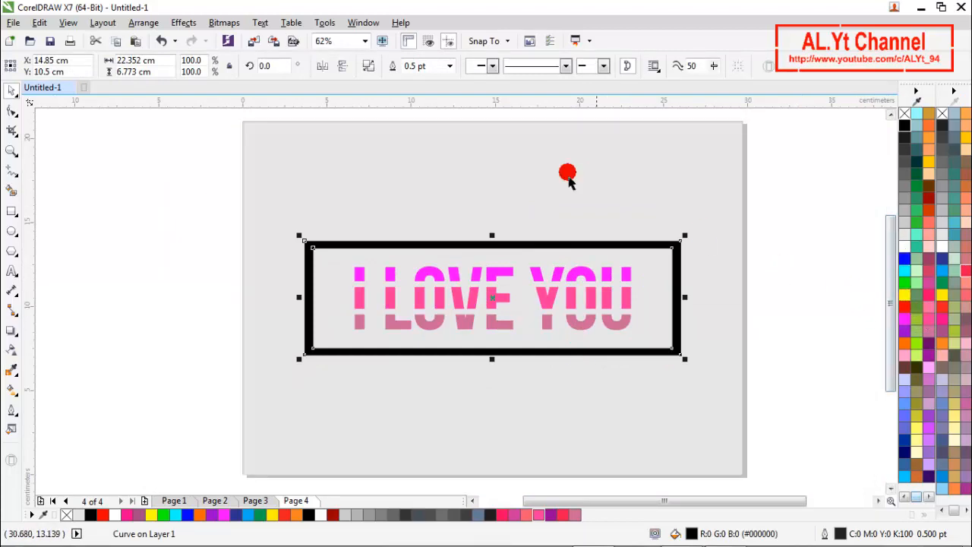
{"action": "left_click", "coordinate": [180, 185]}
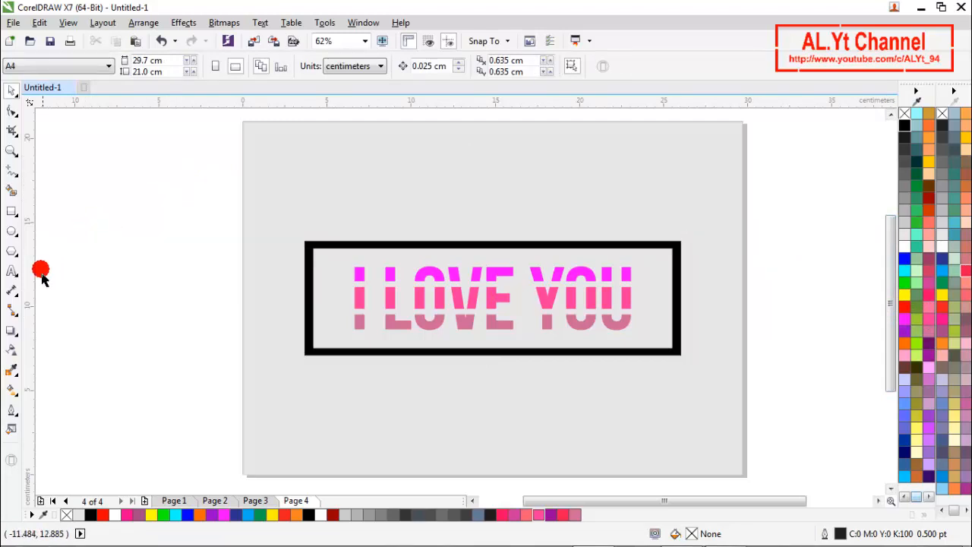
Draw a narrow upright rectangle about 0.59 by 13.67 cm at the frame's left edge and rotate it 45 degrees.
{"action": "left_click", "coordinate": [11, 212]}
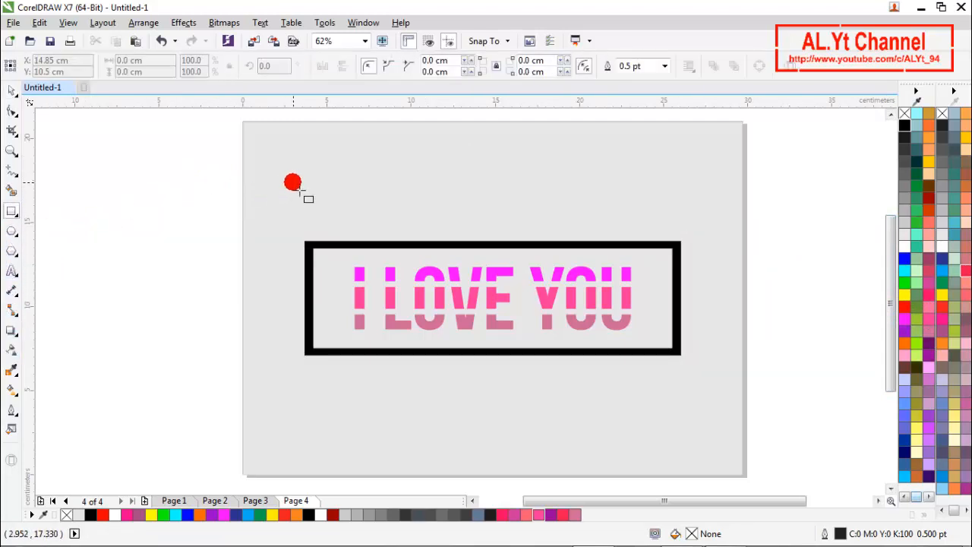
{"action": "left_click_drag", "start_coordinate": [294, 182], "coordinate": [303, 412]}
{"action": "key", "text": "space"}
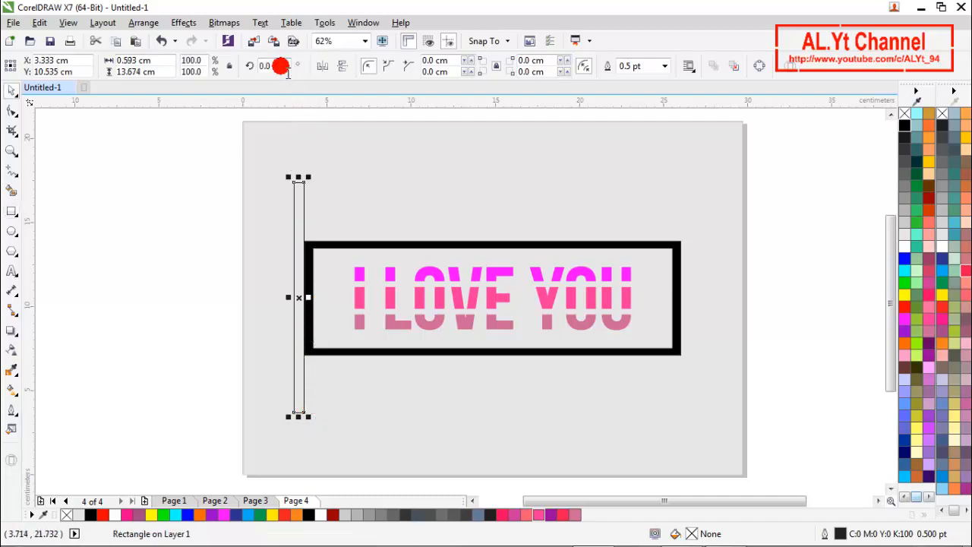
{"action": "left_click", "coordinate": [254, 90]}
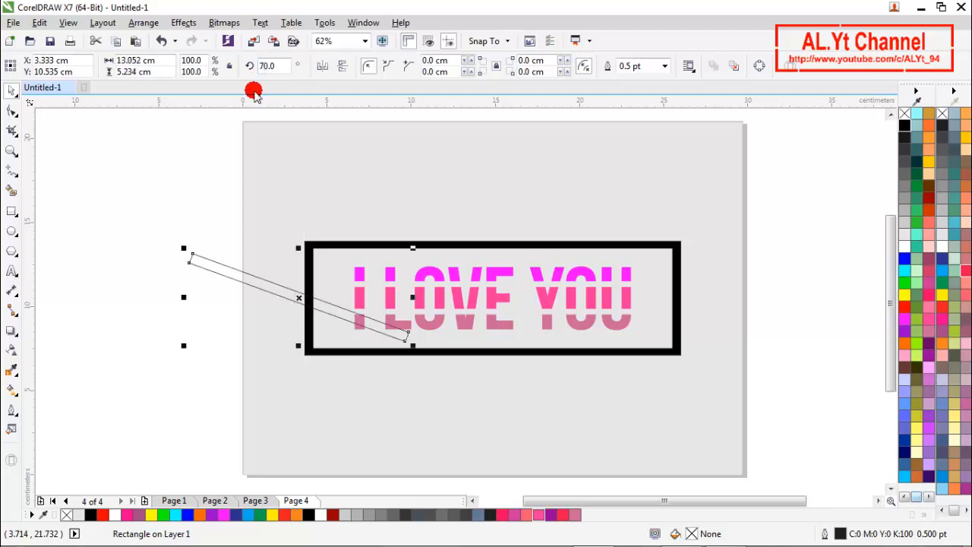
{"action": "key", "text": "ctrl+z"}
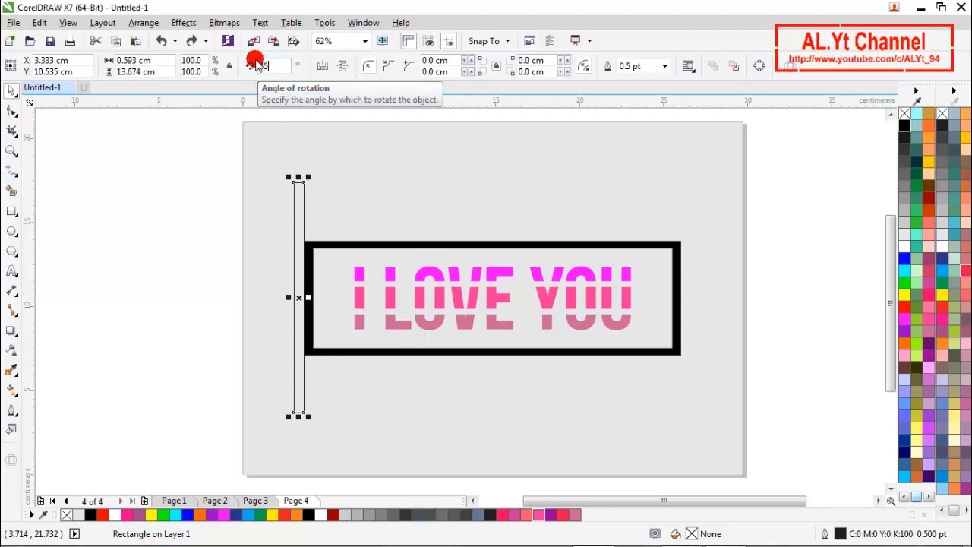
{"action": "key", "text": "Return"}
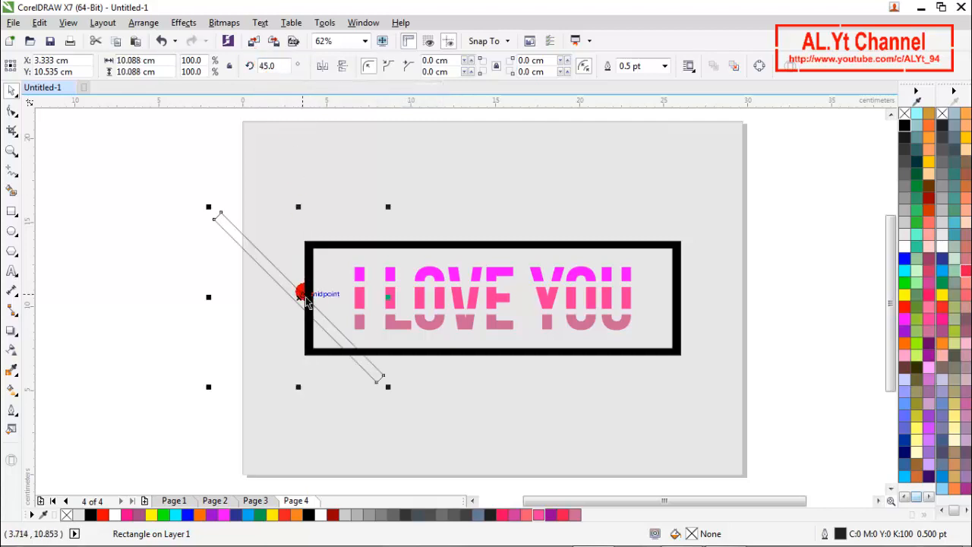
Move the slanted bar across the frame's right end and trim the frame with it.
{"action": "left_click_drag", "start_coordinate": [297, 297], "coordinate": [642, 287]}
{"action": "left_click", "coordinate": [659, 243], "text": "shift"}
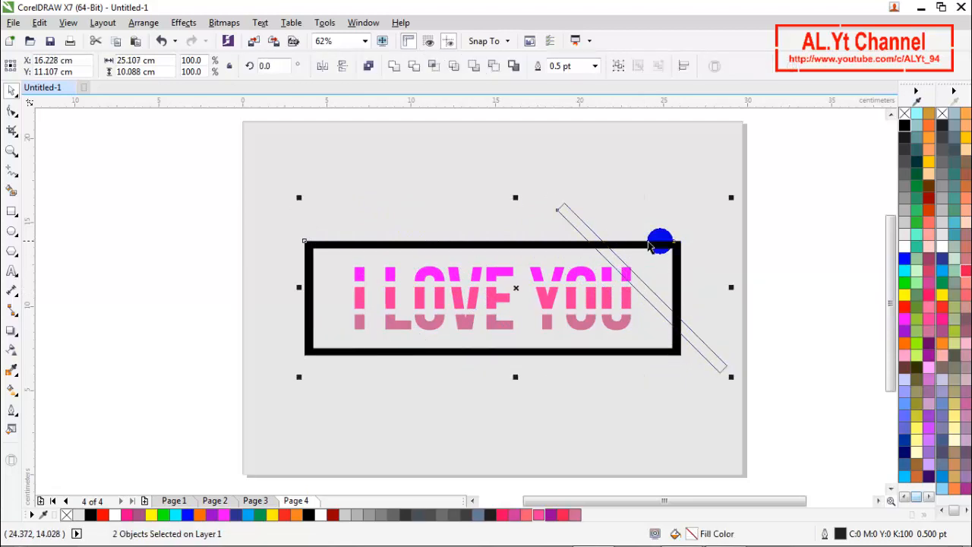
{"action": "left_click", "coordinate": [415, 67]}
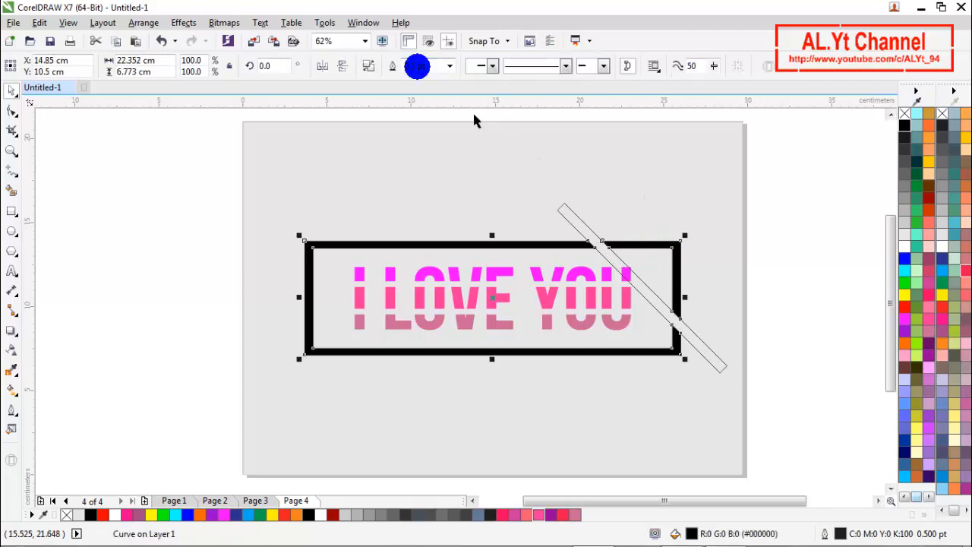
{"action": "left_click", "coordinate": [641, 152]}
Centre the slanted bar on the page and trim the frame's top and bottom sides with it.
{"action": "left_click", "coordinate": [638, 293]}
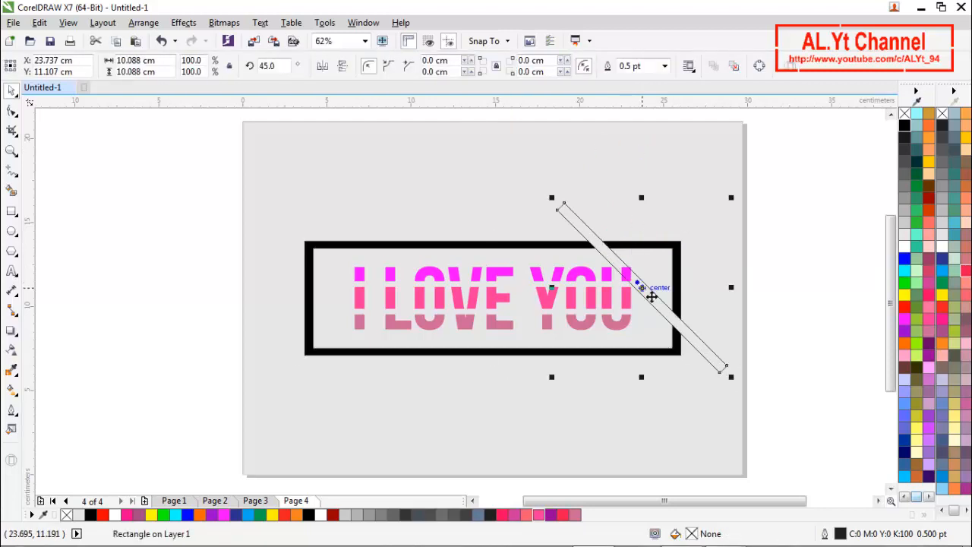
{"action": "left_click_drag", "start_coordinate": [647, 284], "coordinate": [517, 290]}
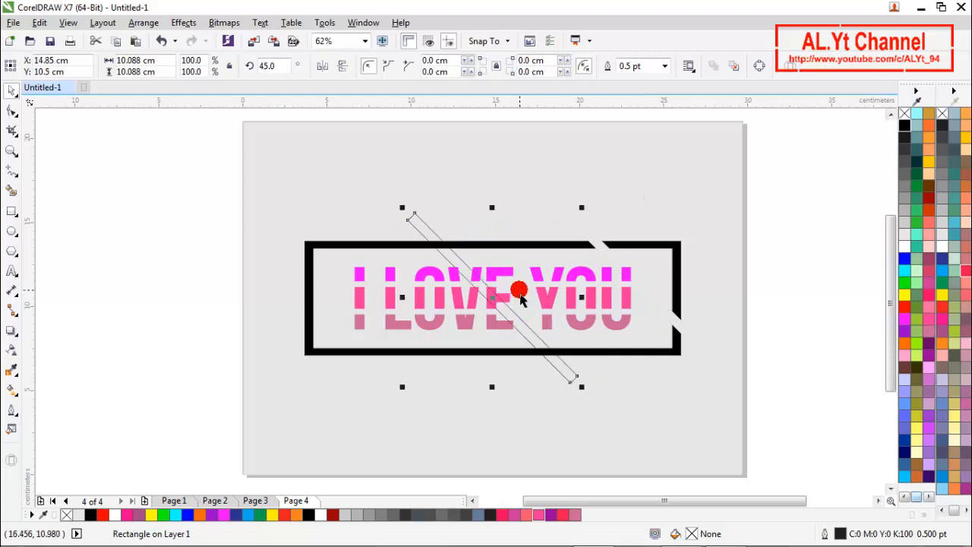
{"action": "left_click", "coordinate": [518, 254], "text": "shift"}
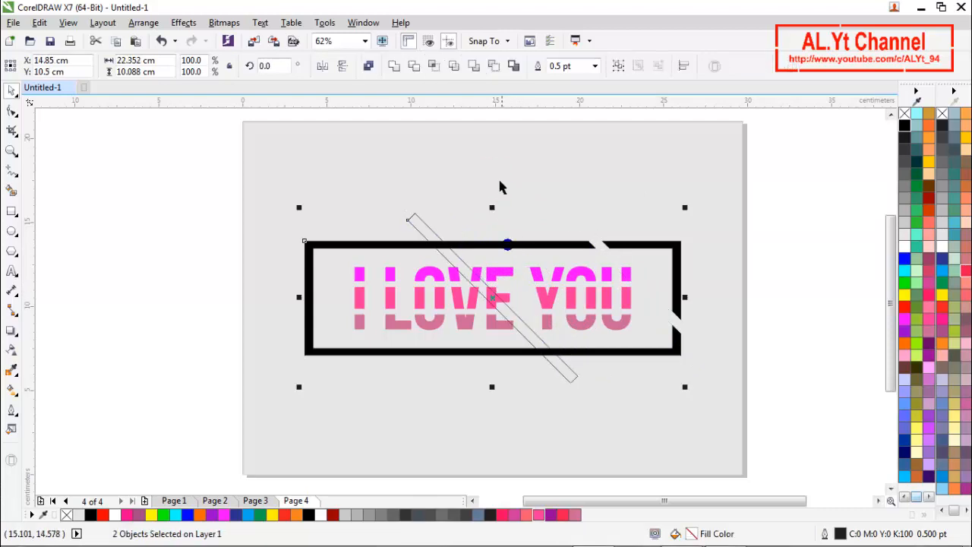
{"action": "left_click", "coordinate": [417, 67]}
{"action": "left_click", "coordinate": [452, 189]}
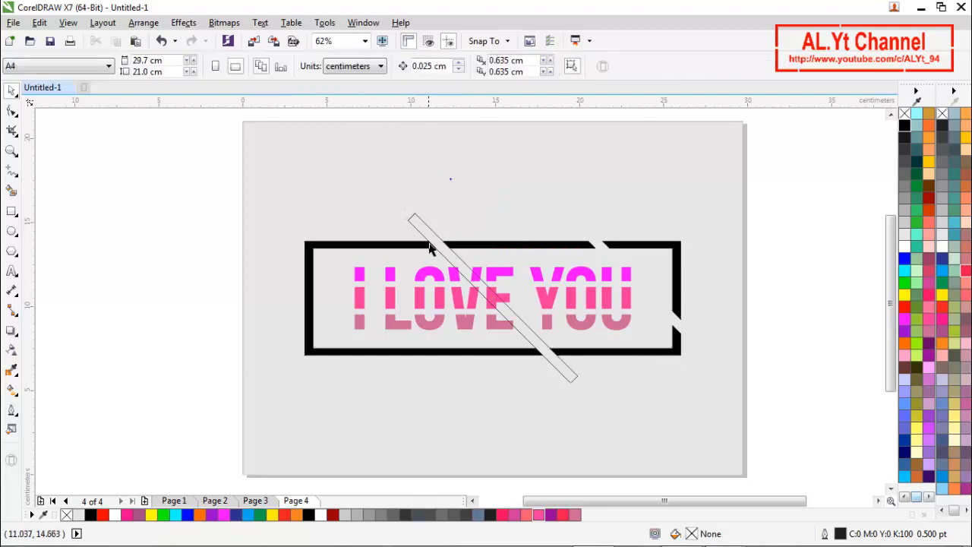
Move the slanted bar across the frame's lower-left corner, trim the frame with it and delete the bar.
{"action": "left_click", "coordinate": [430, 237]}
{"action": "left_click_drag", "start_coordinate": [449, 258], "coordinate": [293, 278]}
{"action": "left_click", "coordinate": [314, 245], "text": "shift"}
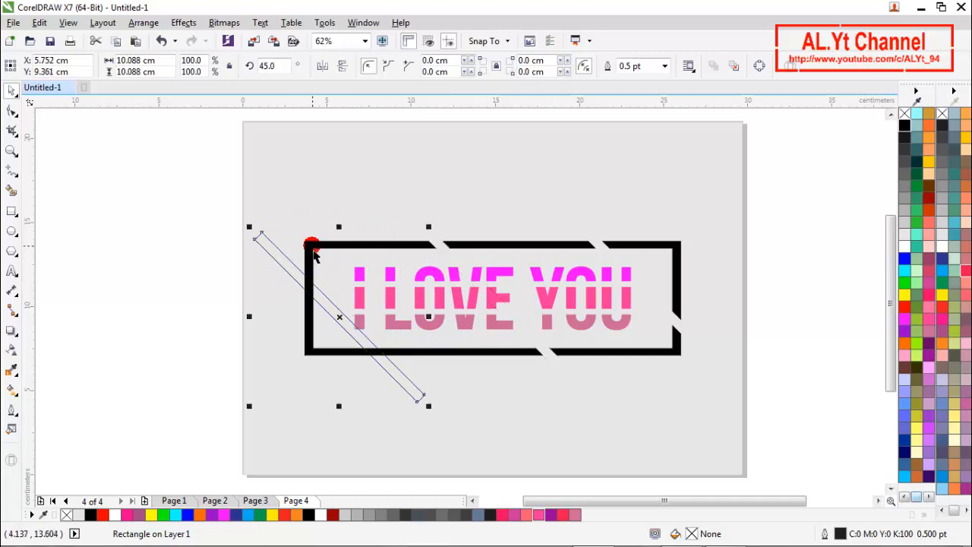
{"action": "left_click", "coordinate": [413, 65]}
{"action": "left_click", "coordinate": [359, 173]}
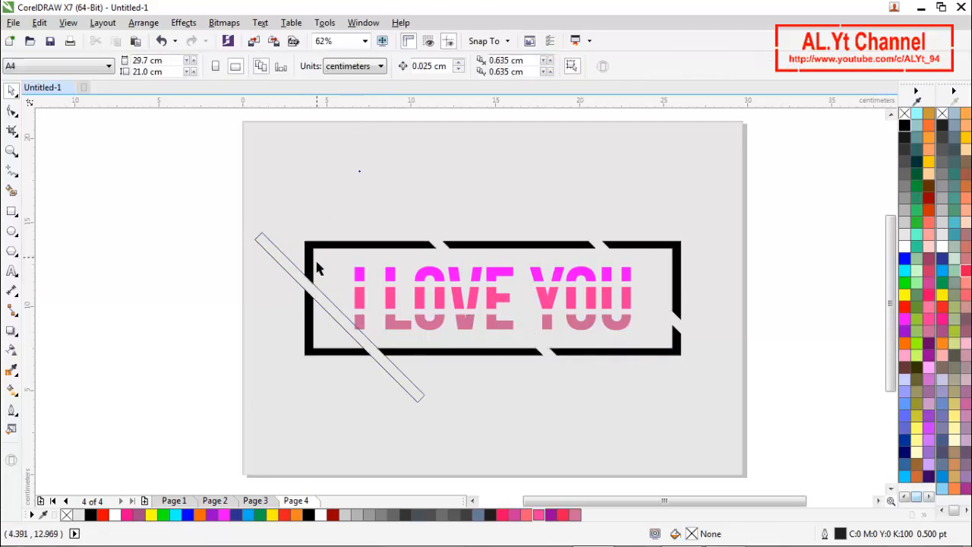
{"action": "left_click", "coordinate": [296, 273]}
{"action": "key", "text": "Delete"}
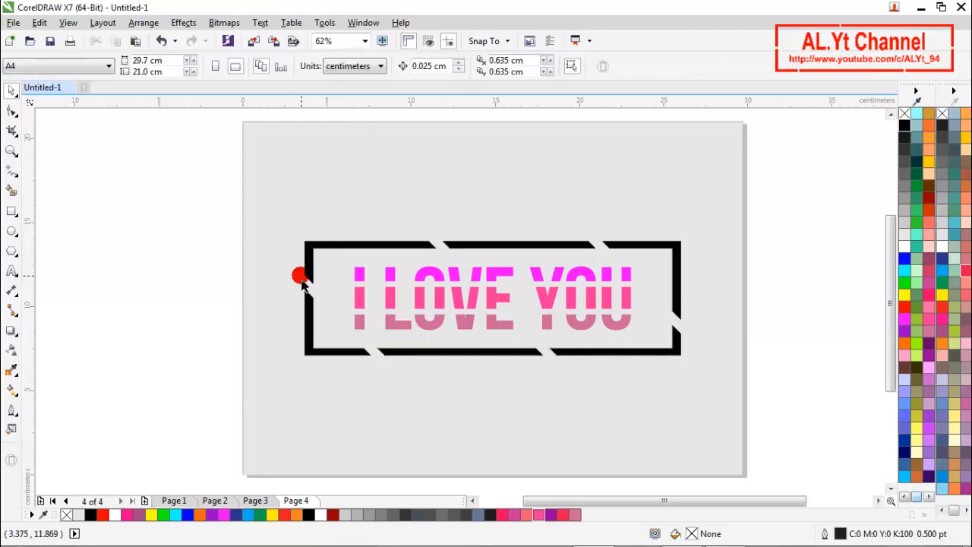
Break the trimmed frame apart into separate pieces.
{"action": "left_click", "coordinate": [486, 245]}
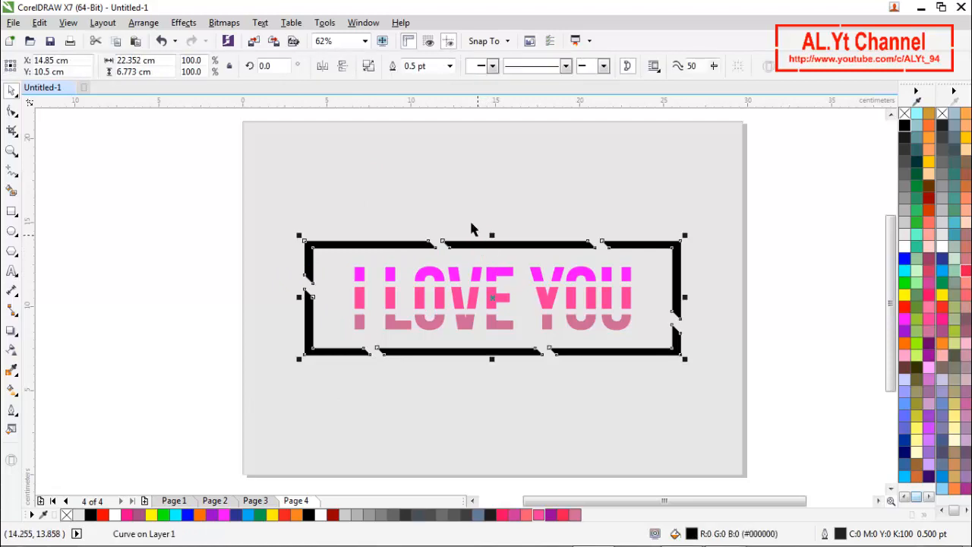
{"action": "left_click", "coordinate": [370, 66]}
{"action": "left_click", "coordinate": [401, 190]}
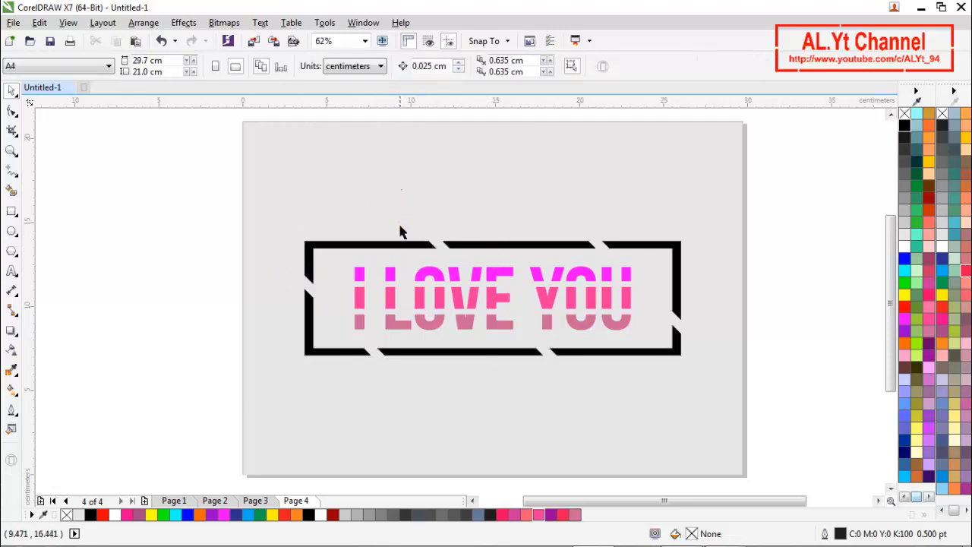
Fill the frame's top-left piece magenta, the top middle piece pink (#FF3399) and the top-right piece dusty pink (#CC6699).
{"action": "left_click", "coordinate": [399, 250]}
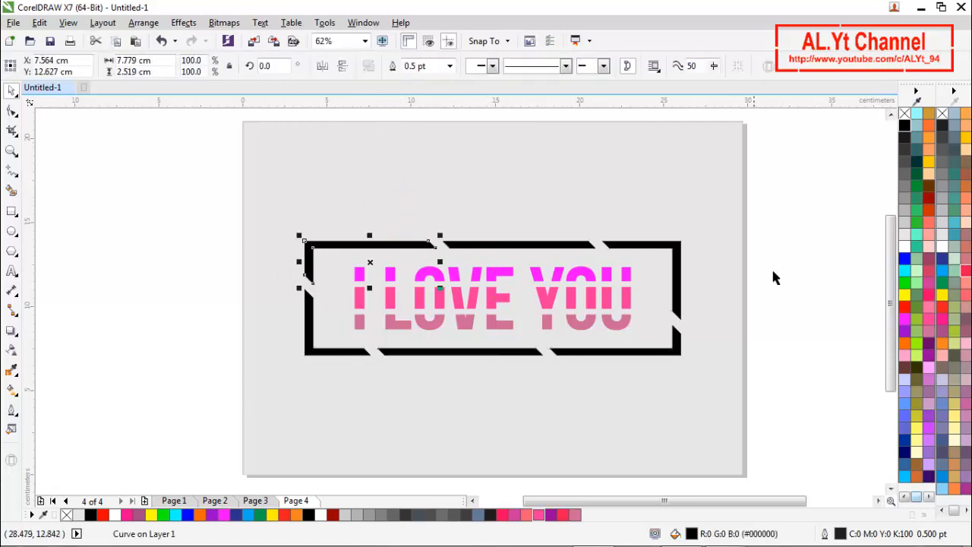
{"action": "left_click", "coordinate": [905, 319]}
{"action": "left_click", "coordinate": [548, 245]}
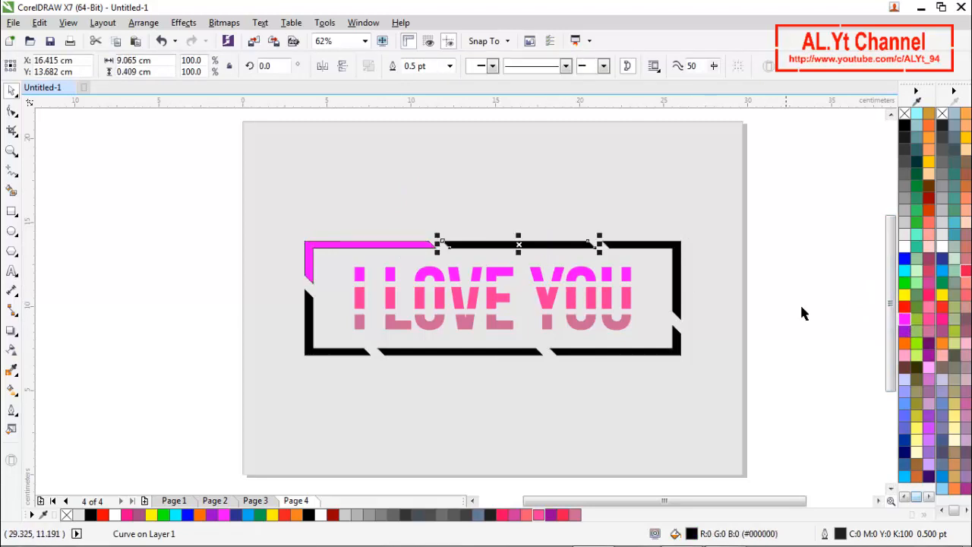
{"action": "left_click", "coordinate": [929, 320]}
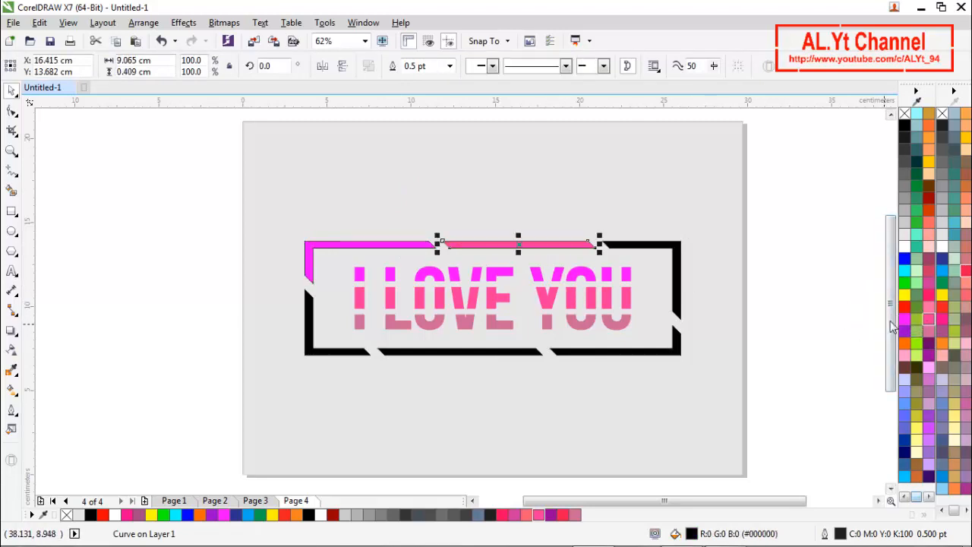
{"action": "left_click", "coordinate": [680, 266]}
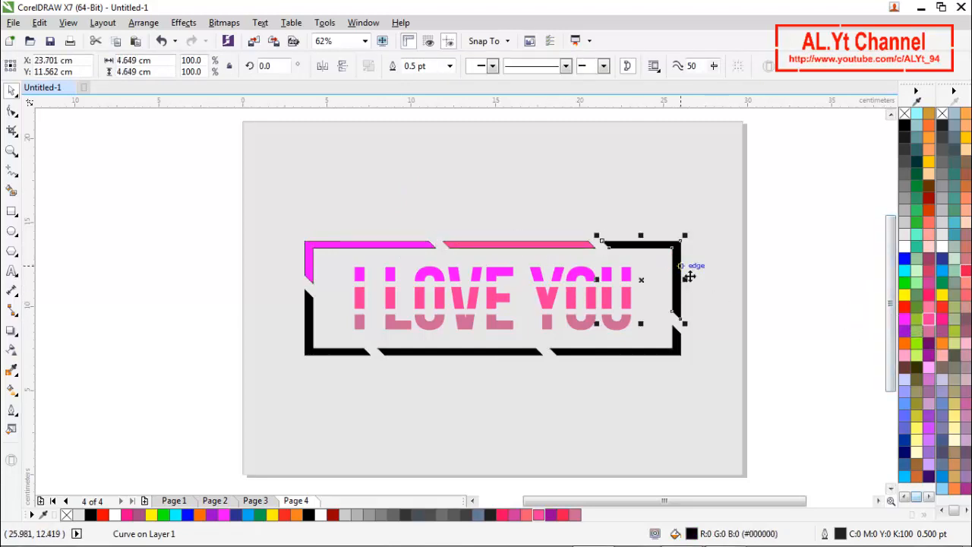
{"action": "left_click", "coordinate": [927, 333]}
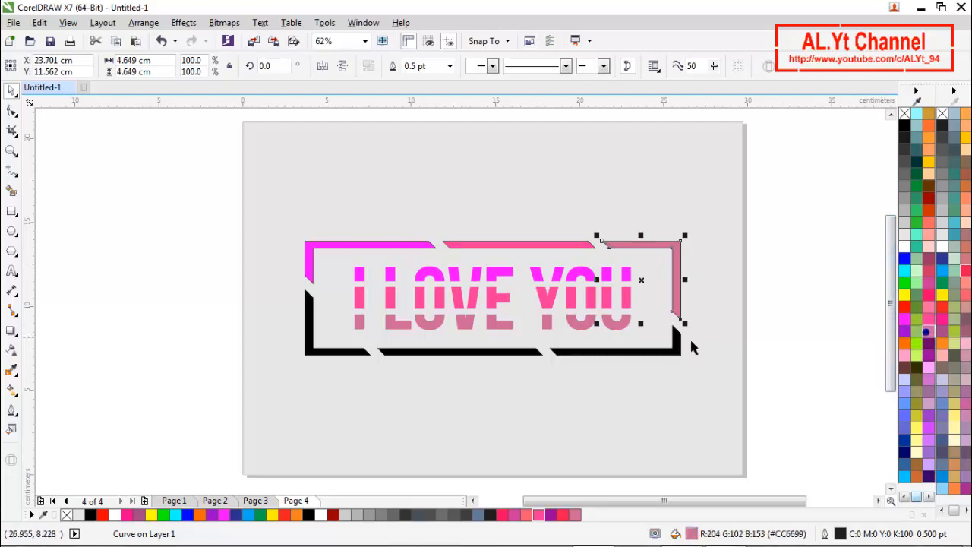
Fill the frame's bottom-right piece magenta, the bottom middle piece pink (#FF3399) and the bottom-left piece dusty pink.
{"action": "left_click", "coordinate": [653, 356]}
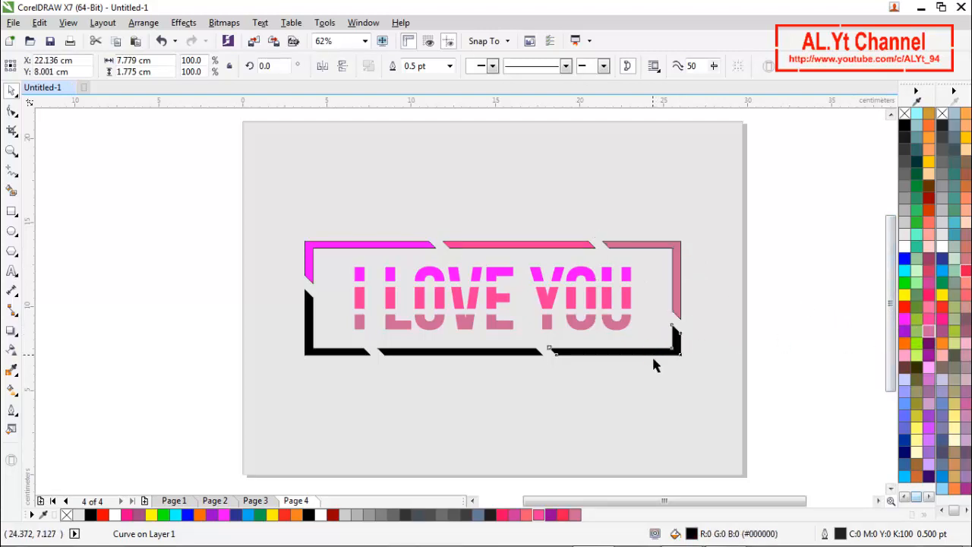
{"action": "left_click", "coordinate": [905, 319]}
{"action": "left_click", "coordinate": [512, 352]}
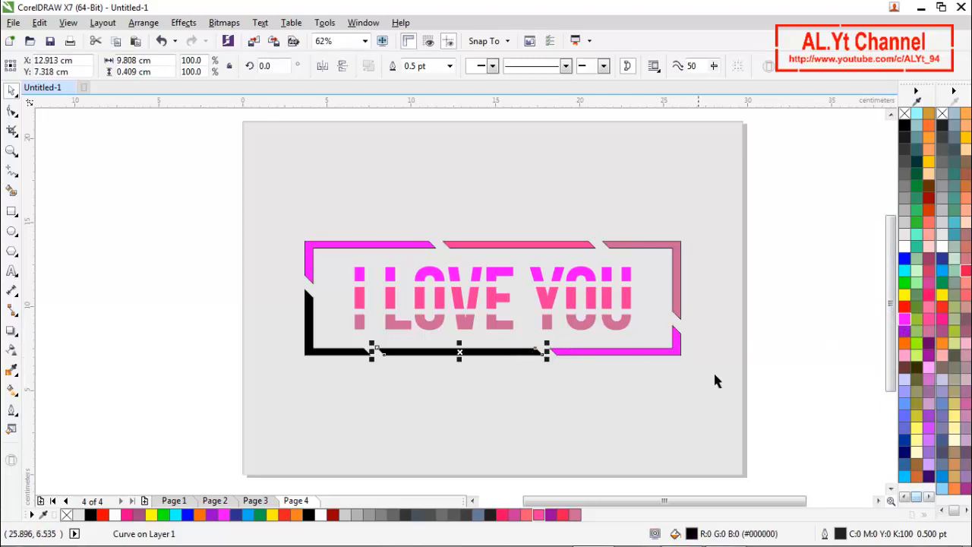
{"action": "left_click", "coordinate": [929, 319]}
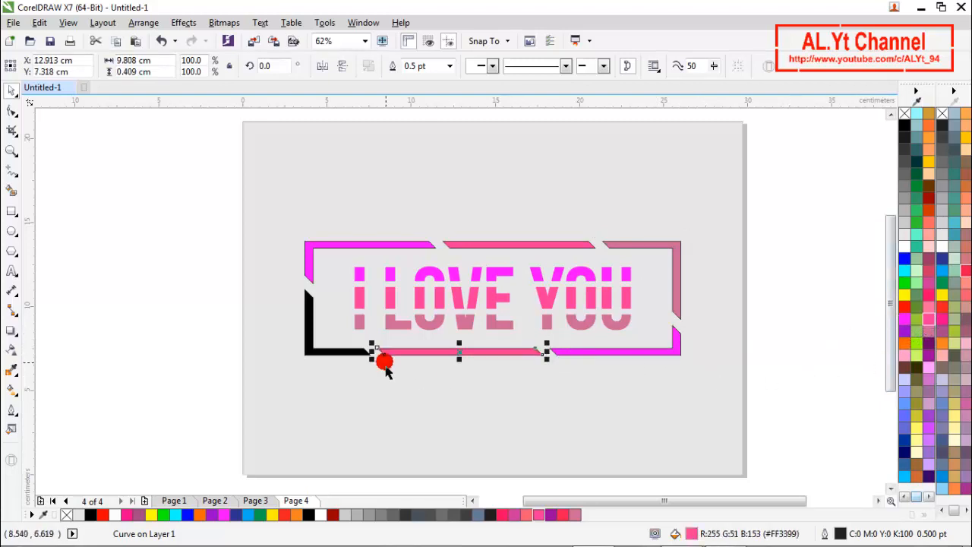
{"action": "left_click", "coordinate": [353, 353]}
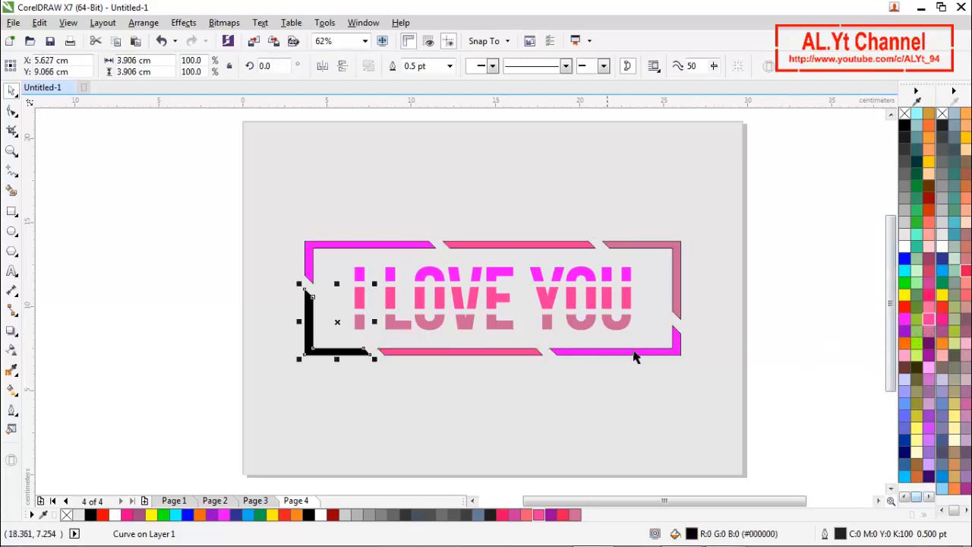
{"action": "left_click", "coordinate": [928, 335]}
{"action": "left_click", "coordinate": [797, 325]}
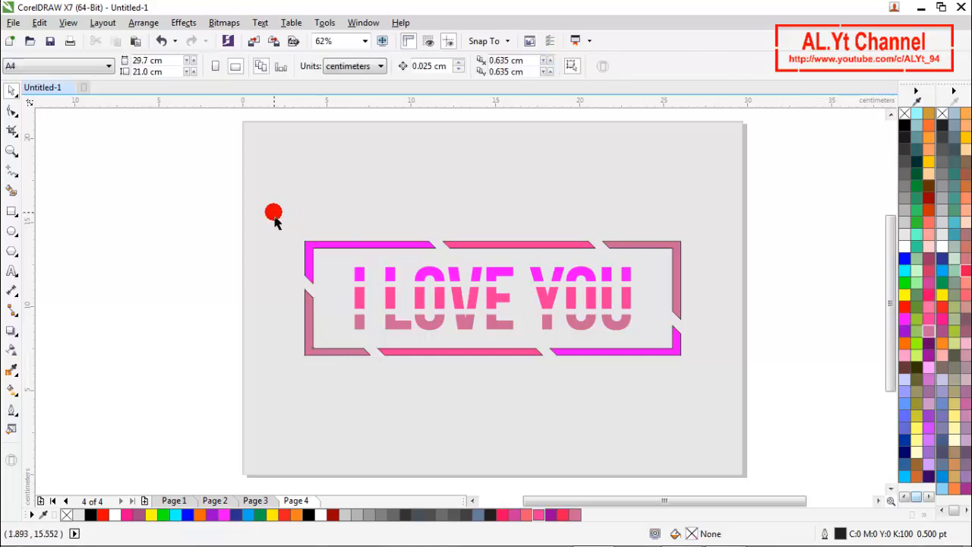
Remove the outlines from all the text slices and frame pieces.
{"action": "left_click_drag", "start_coordinate": [580, 396], "coordinate": [763, 410]}
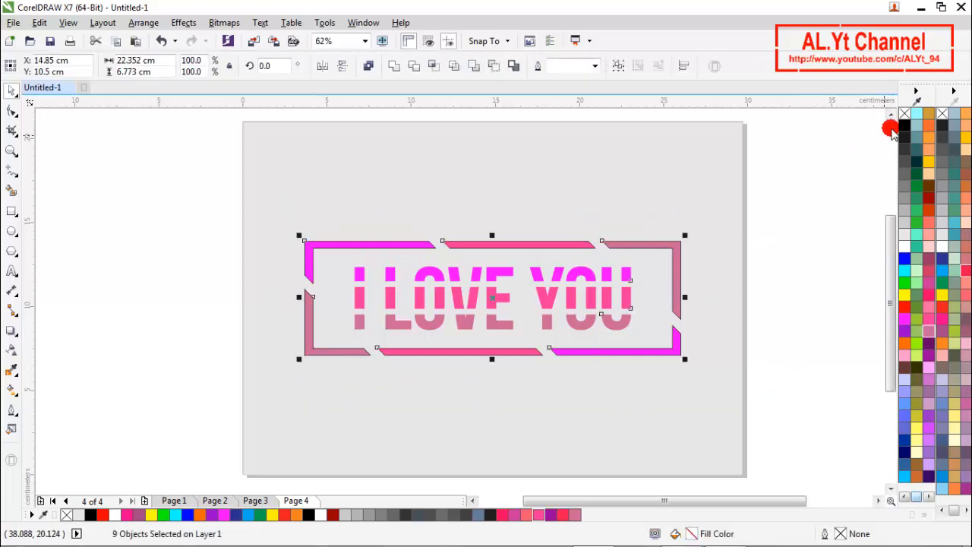
{"action": "right_click", "coordinate": [904, 114]}
{"action": "left_click", "coordinate": [819, 221]}
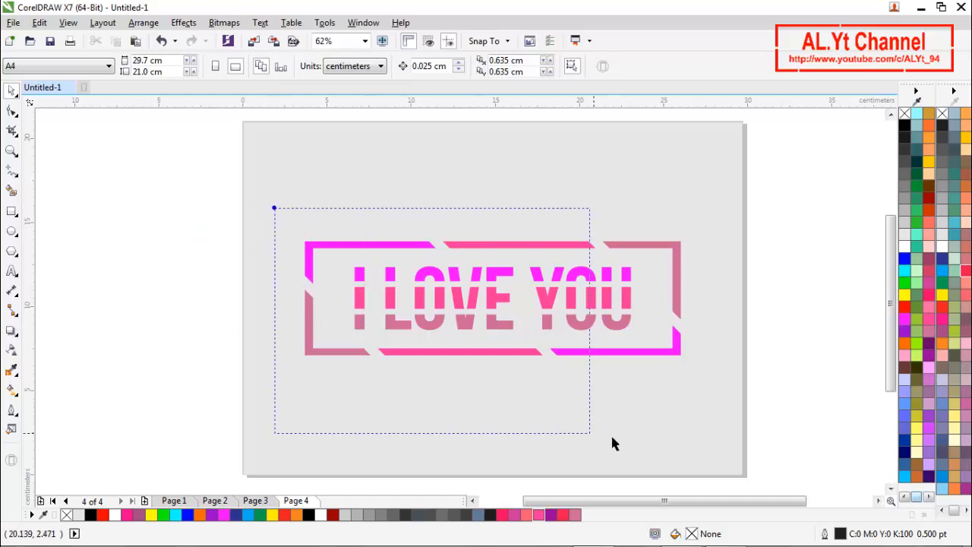
Group the text slices and frame pieces, and enlarge the group from its centre to about 26.9 × 8.2 cm.
{"action": "left_click_drag", "start_coordinate": [612, 439], "coordinate": [762, 405]}
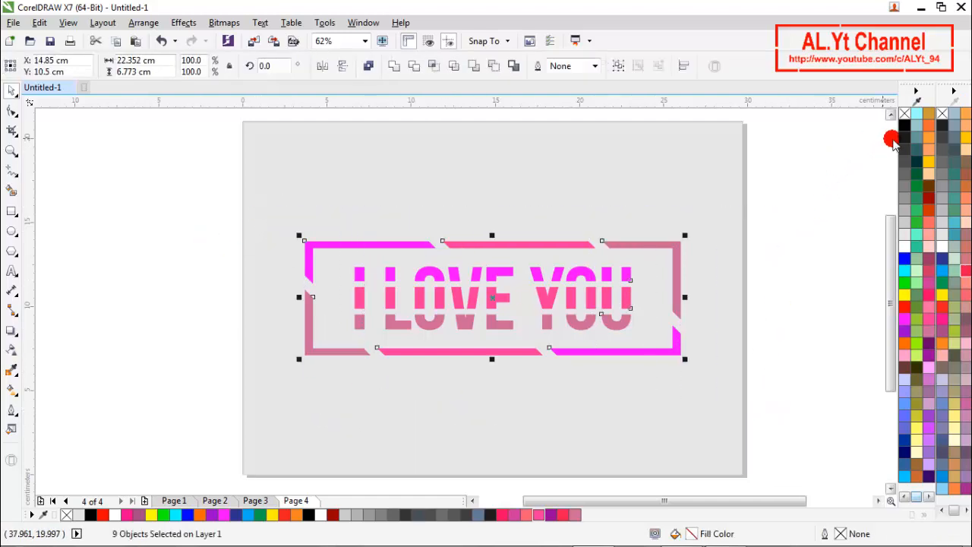
{"action": "left_click", "coordinate": [618, 67]}
{"action": "left_click", "coordinate": [689, 193]}
{"action": "left_click", "coordinate": [684, 236]}
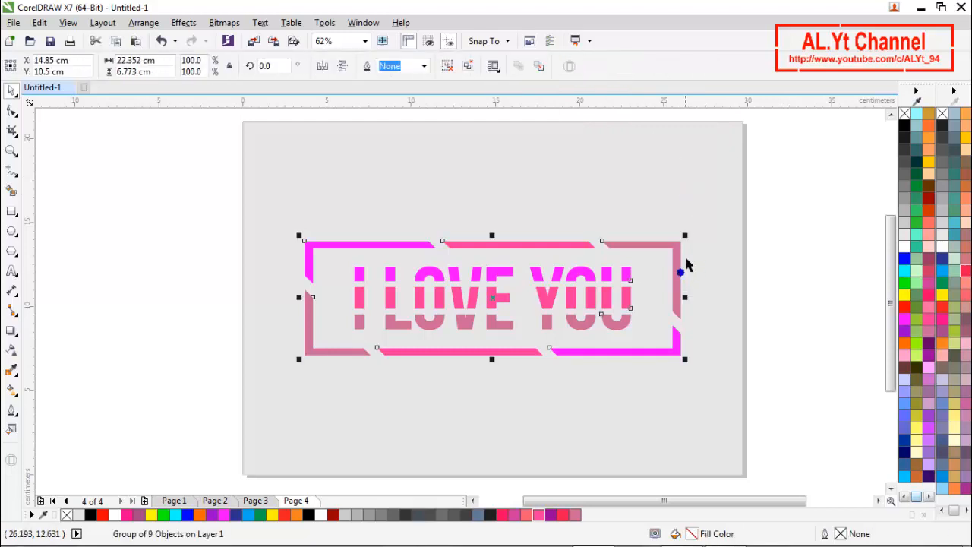
{"action": "left_click_drag", "start_coordinate": [685, 236], "coordinate": [721, 229]}
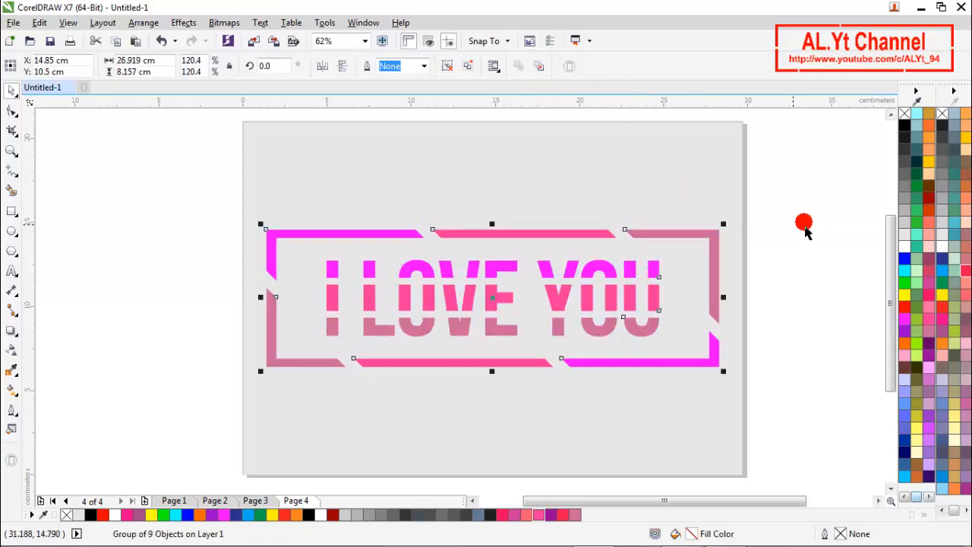
{"action": "left_click", "coordinate": [807, 224]}
Unlock the background rectangle and fill it with 20% Black (#CCCCCC).
{"action": "right_click", "coordinate": [643, 150]}
{"action": "left_click", "coordinate": [672, 151]}
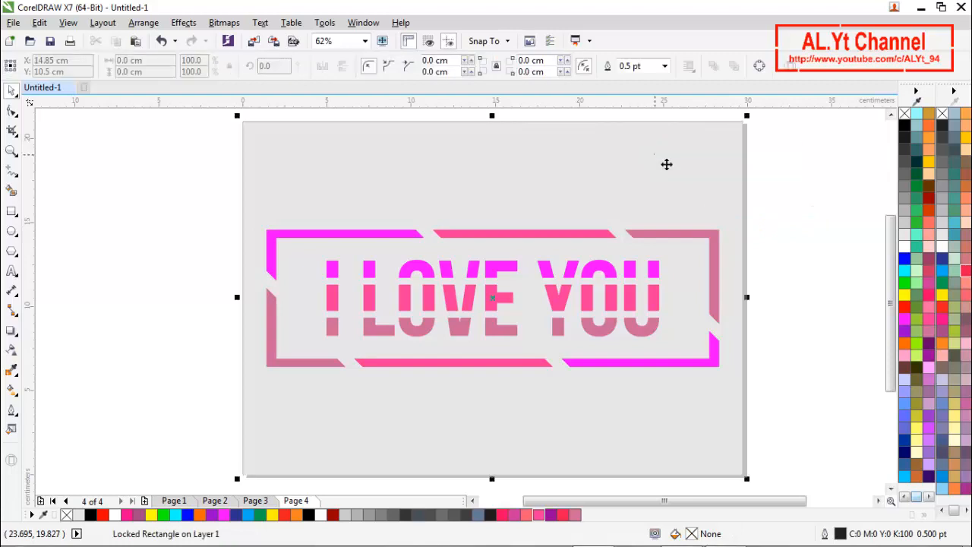
{"action": "left_click", "coordinate": [903, 216]}
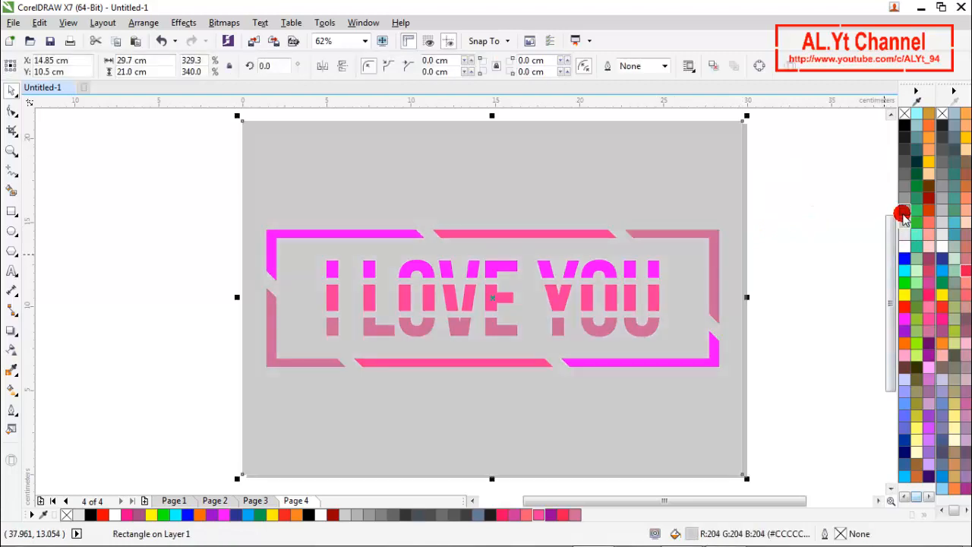
Try several darker and lighter grey fills on the background rectangle, including #B3B3B3, #808080 and #E6E6E6.
{"action": "left_click", "coordinate": [905, 206]}
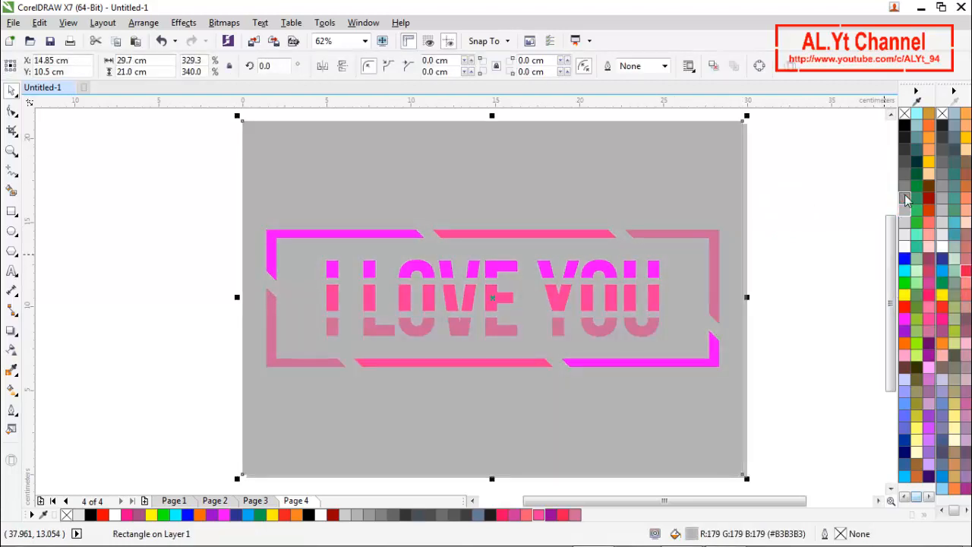
{"action": "left_click", "coordinate": [905, 193]}
{"action": "left_click", "coordinate": [905, 185]}
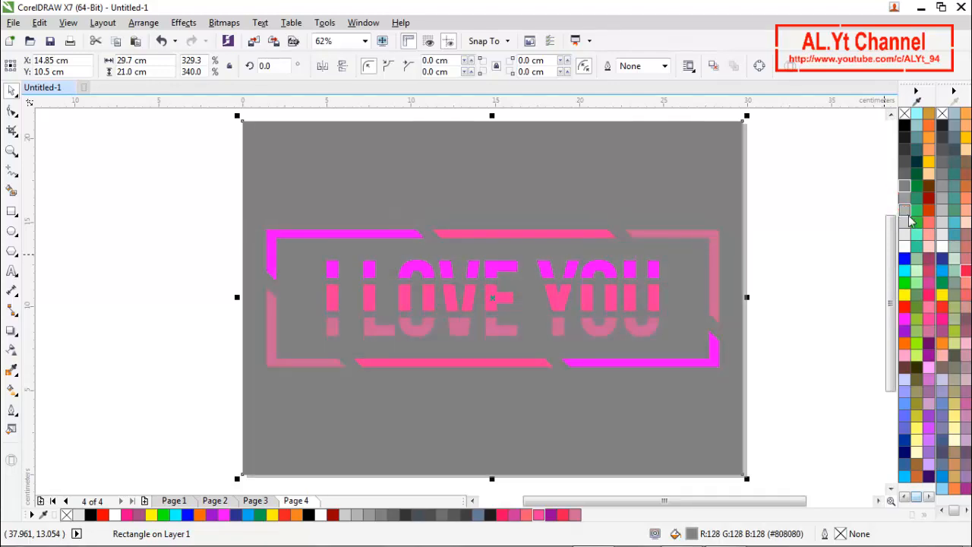
{"action": "left_click", "coordinate": [906, 210]}
{"action": "left_click", "coordinate": [906, 222]}
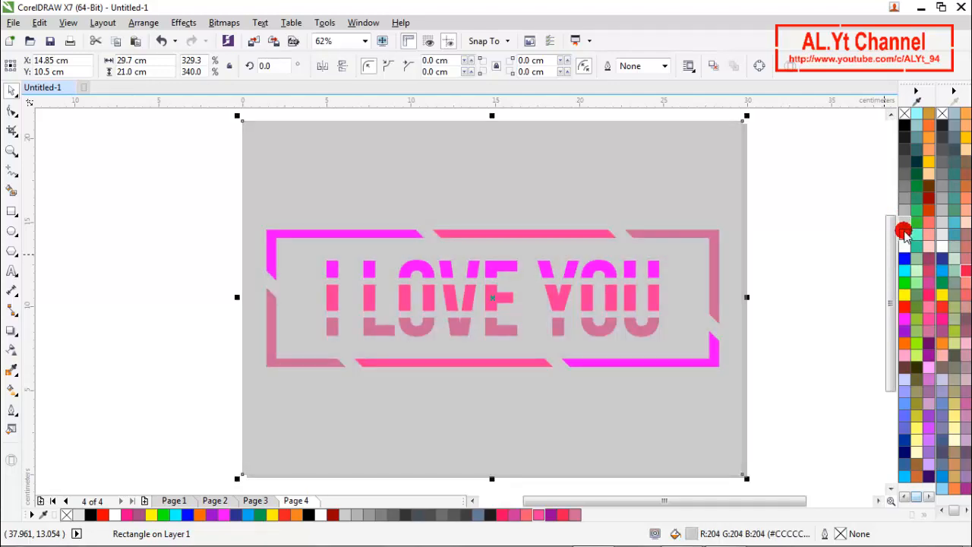
{"action": "left_click", "coordinate": [905, 235]}
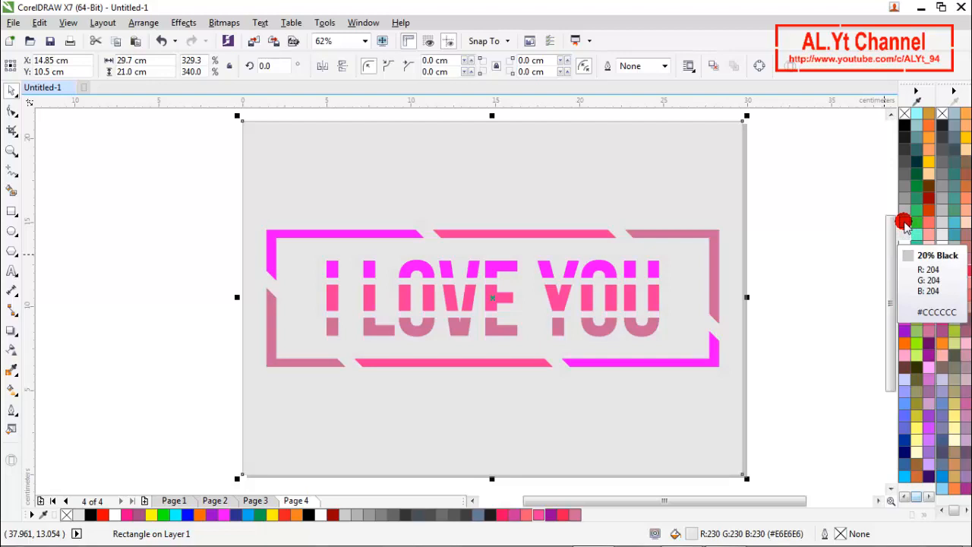
{"action": "left_click", "coordinate": [905, 222]}
Try a black background with a light elliptical fountain fill shrunk around the text's centre, and return it to solid black.
{"action": "left_click", "coordinate": [904, 128]}
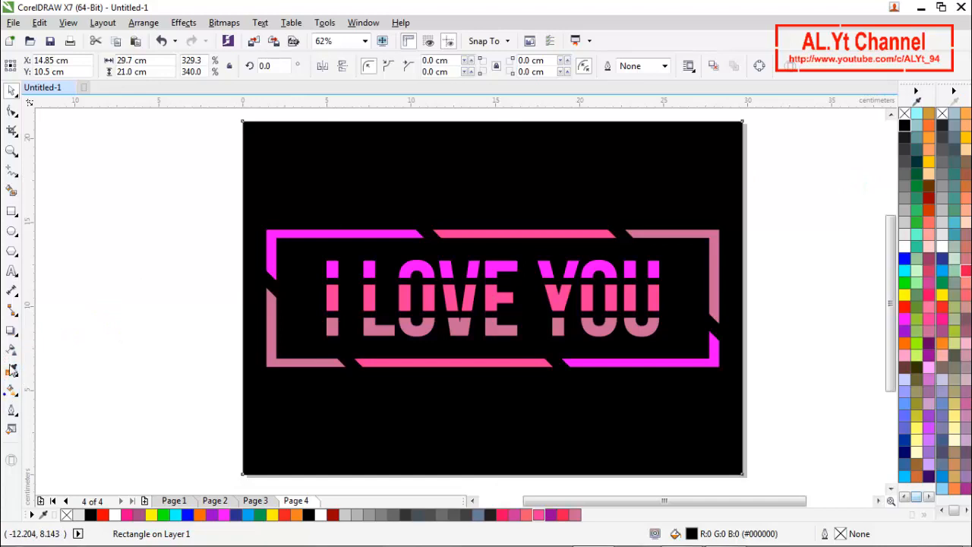
{"action": "left_click", "coordinate": [12, 389]}
{"action": "left_click", "coordinate": [49, 68]}
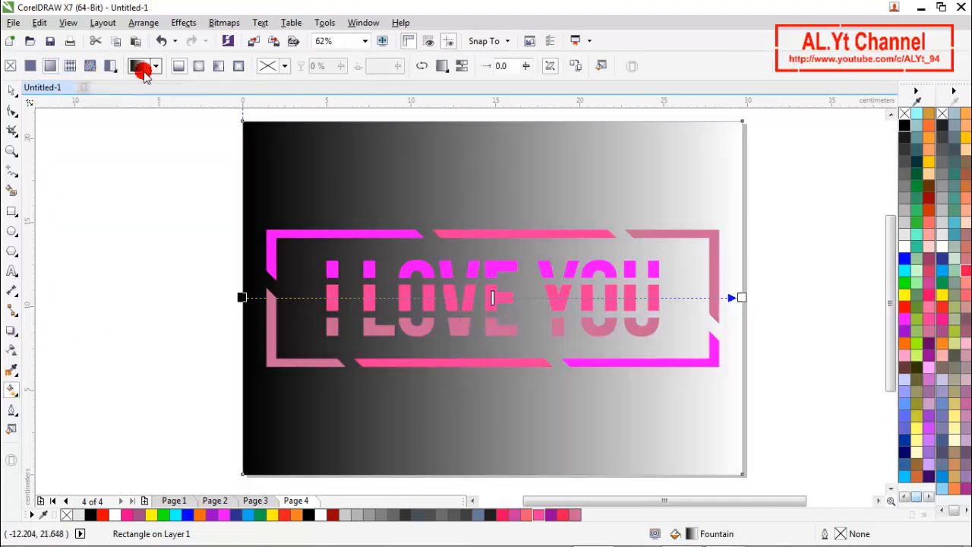
{"action": "left_click", "coordinate": [198, 66]}
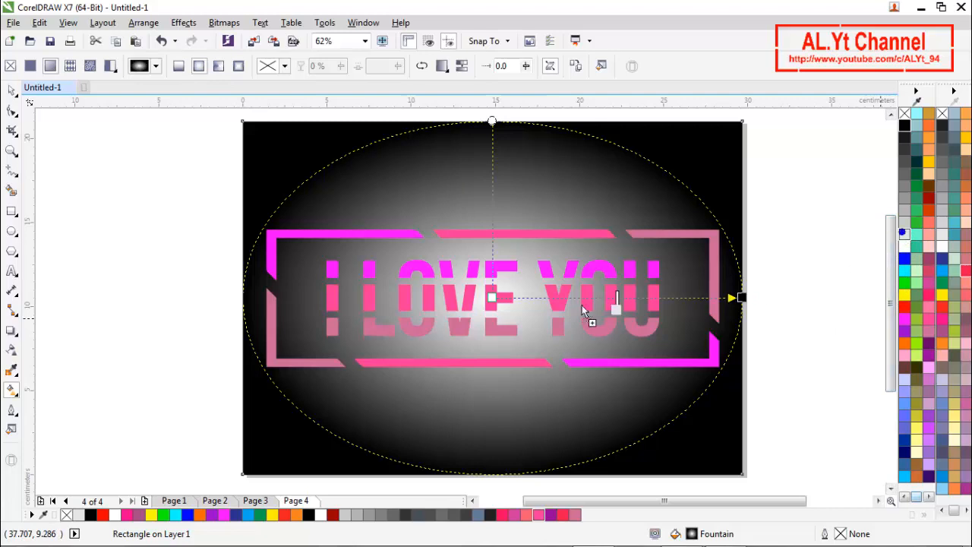
{"action": "left_click_drag", "start_coordinate": [583, 306], "coordinate": [493, 299]}
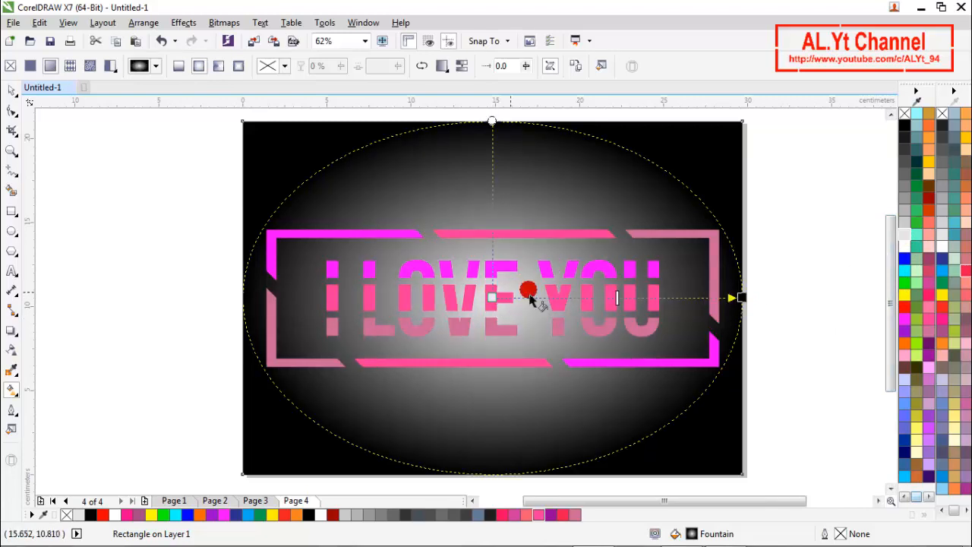
{"action": "left_click_drag", "start_coordinate": [740, 298], "coordinate": [576, 297]}
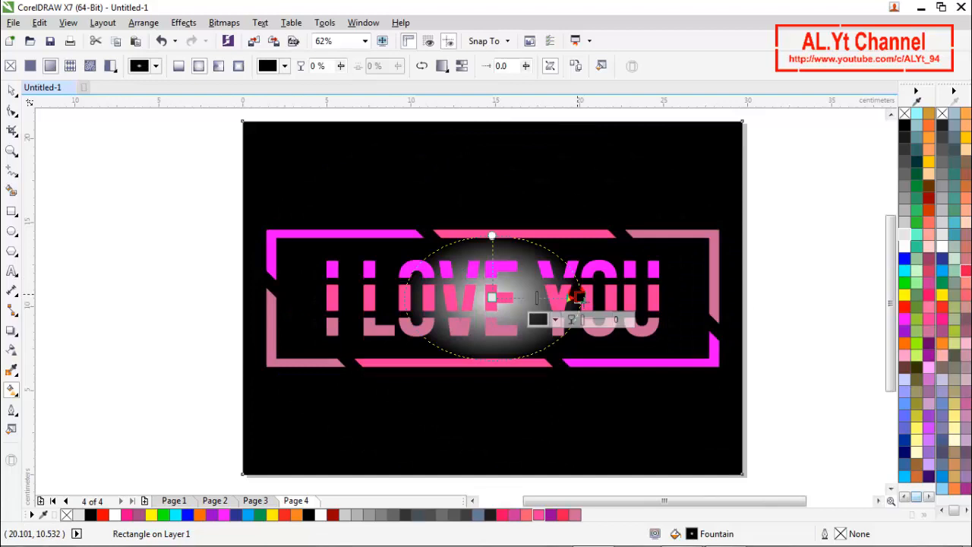
{"action": "left_click", "coordinate": [12, 90]}
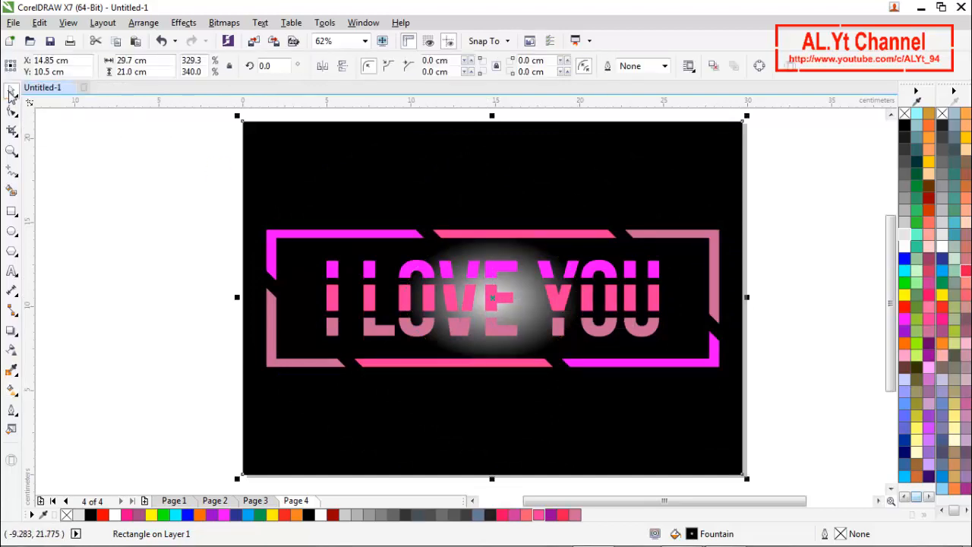
{"action": "left_click", "coordinate": [905, 150]}
{"action": "left_click", "coordinate": [904, 128]}
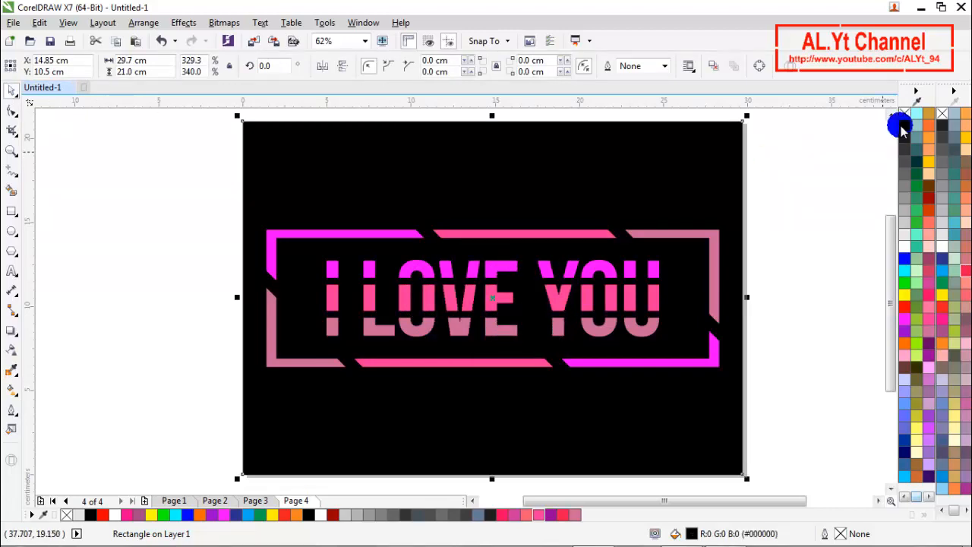
Fill the background rectangle with 20% Black (#CCCCCC) and lock it.
{"action": "left_click", "coordinate": [905, 236]}
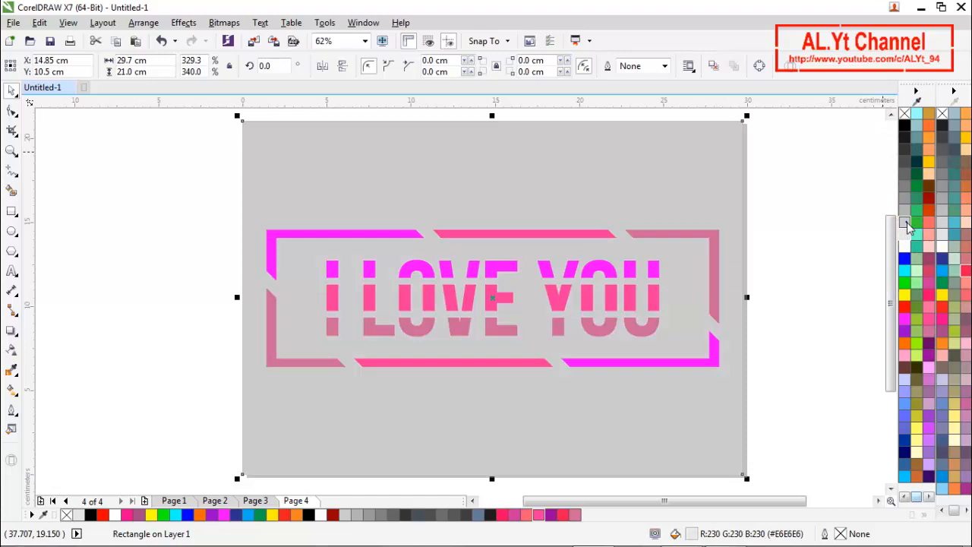
{"action": "left_click", "coordinate": [907, 223]}
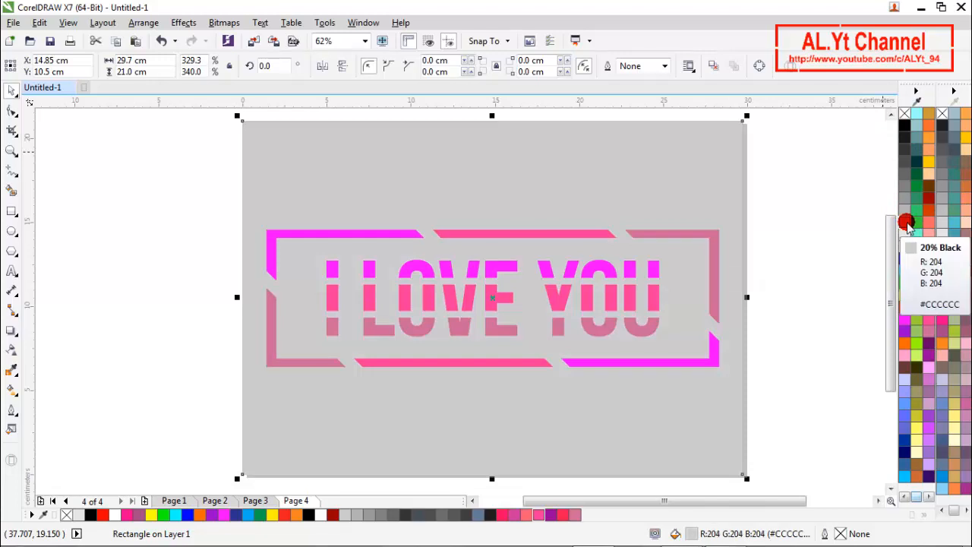
{"action": "right_click", "coordinate": [534, 169]}
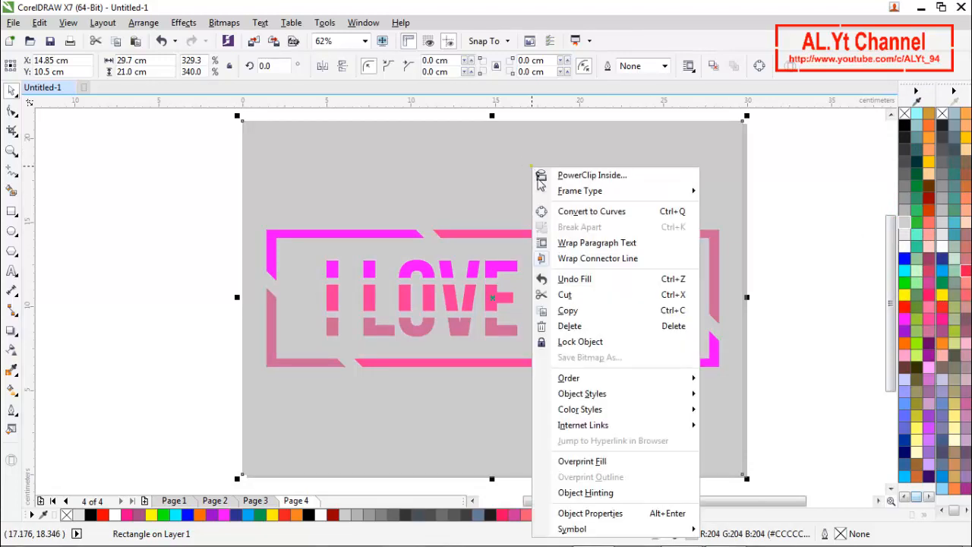
{"action": "left_click", "coordinate": [571, 342]}
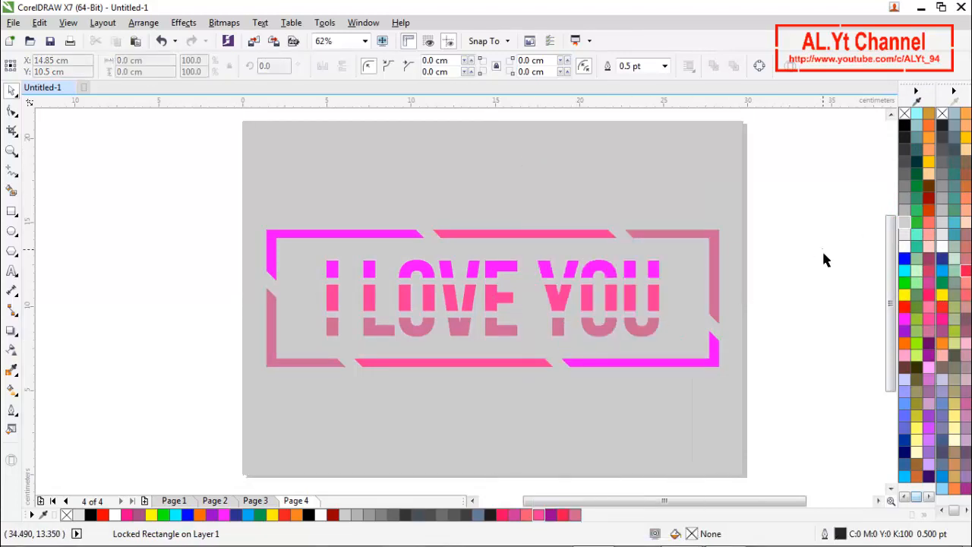
{"action": "left_click", "coordinate": [823, 254]}
Ungroup the combined text and frame artwork.
{"action": "left_click", "coordinate": [603, 282]}
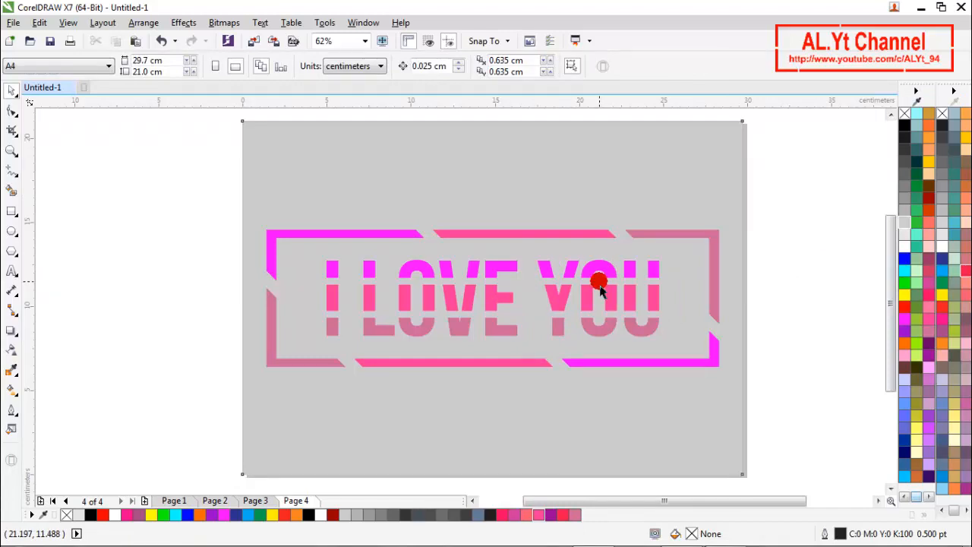
{"action": "key", "text": "z"}
{"action": "left_click", "coordinate": [210, 66]}
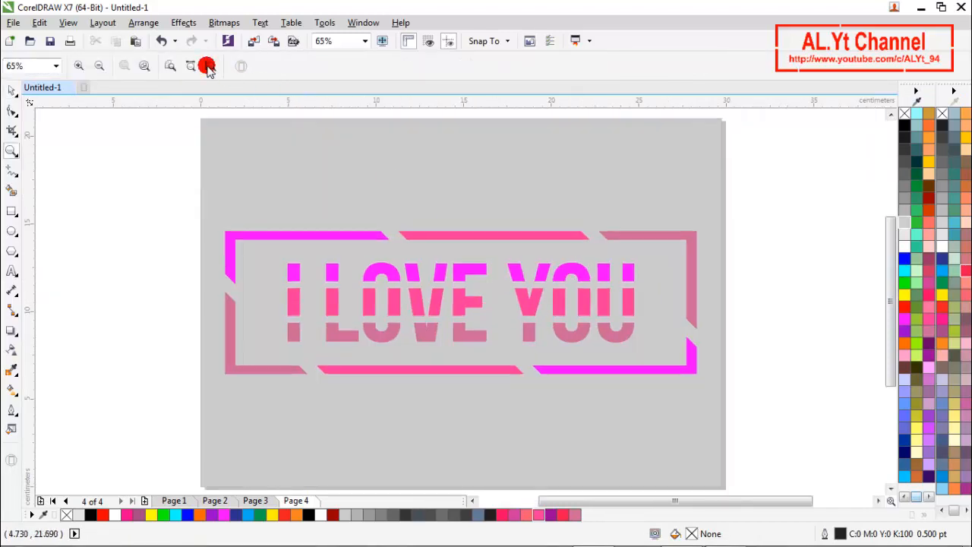
{"action": "left_click", "coordinate": [190, 65]}
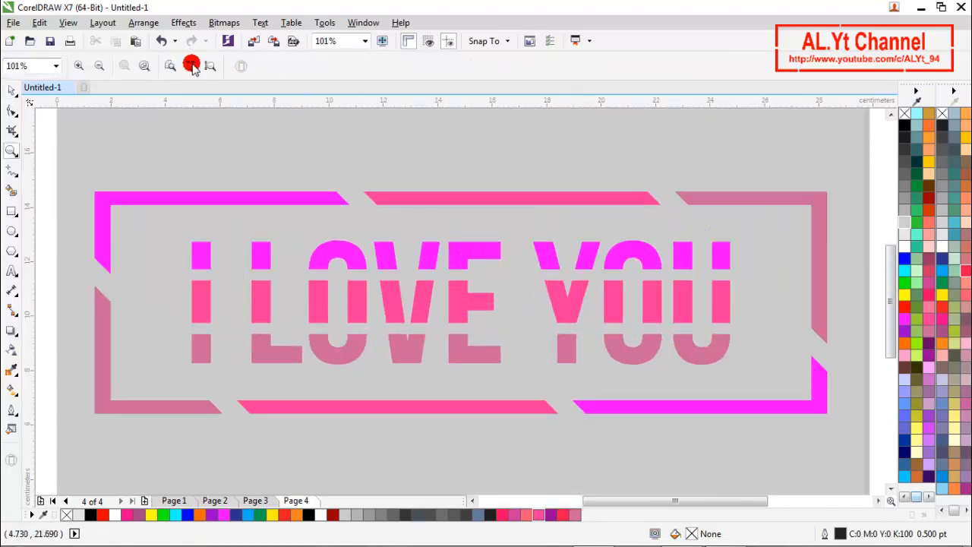
{"action": "key", "text": "space"}
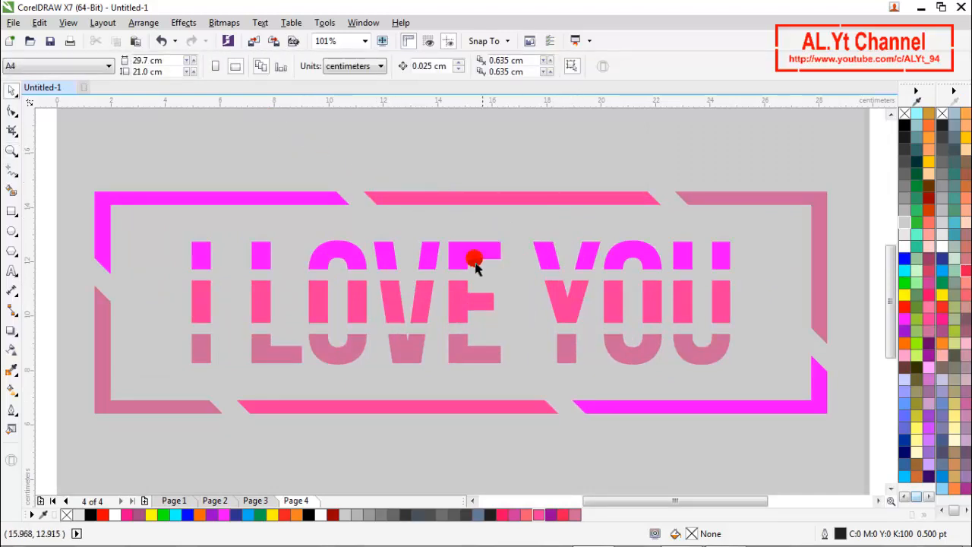
{"action": "left_click", "coordinate": [462, 313]}
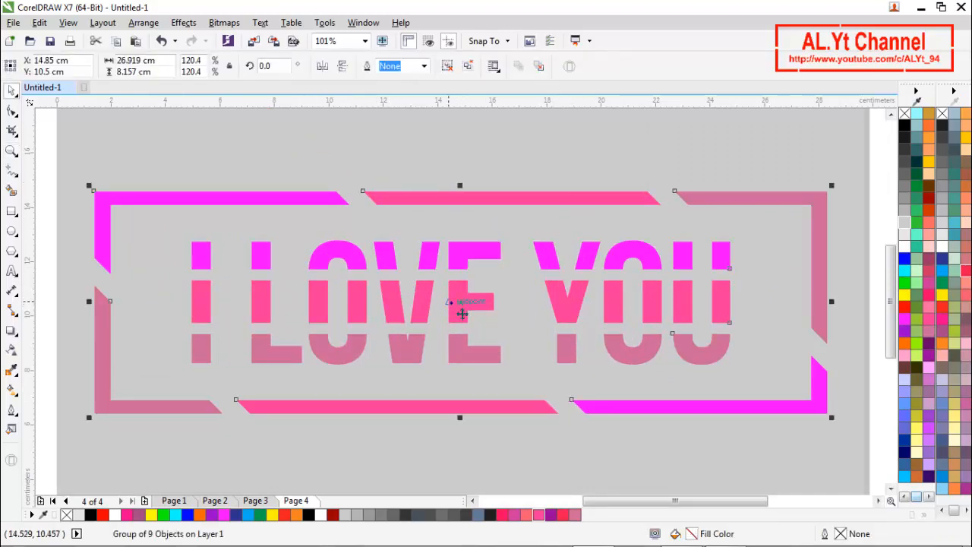
{"action": "left_click", "coordinate": [447, 66]}
{"action": "left_click", "coordinate": [461, 137]}
Try linear, elliptical and conical fountain fills on the middle slice of the text.
{"action": "left_click", "coordinate": [458, 312]}
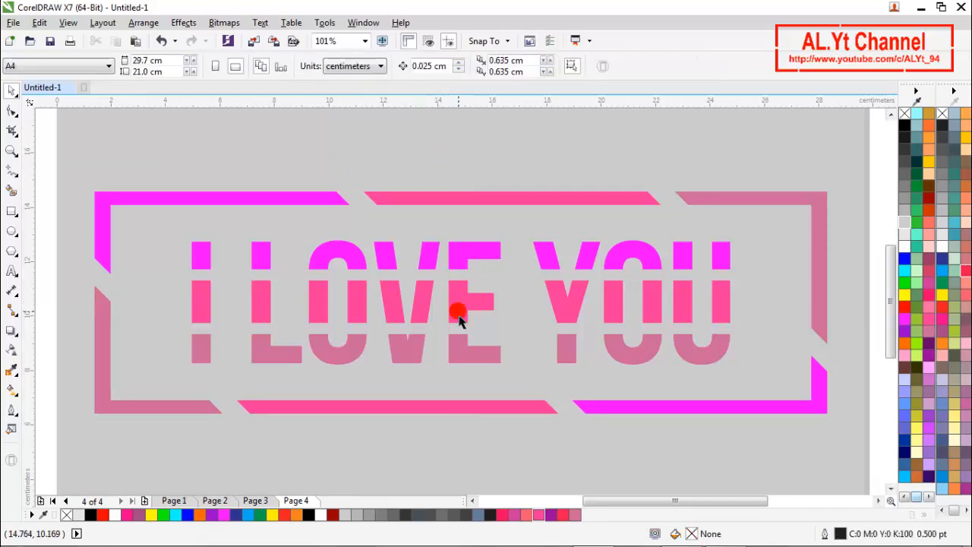
{"action": "left_click", "coordinate": [11, 350]}
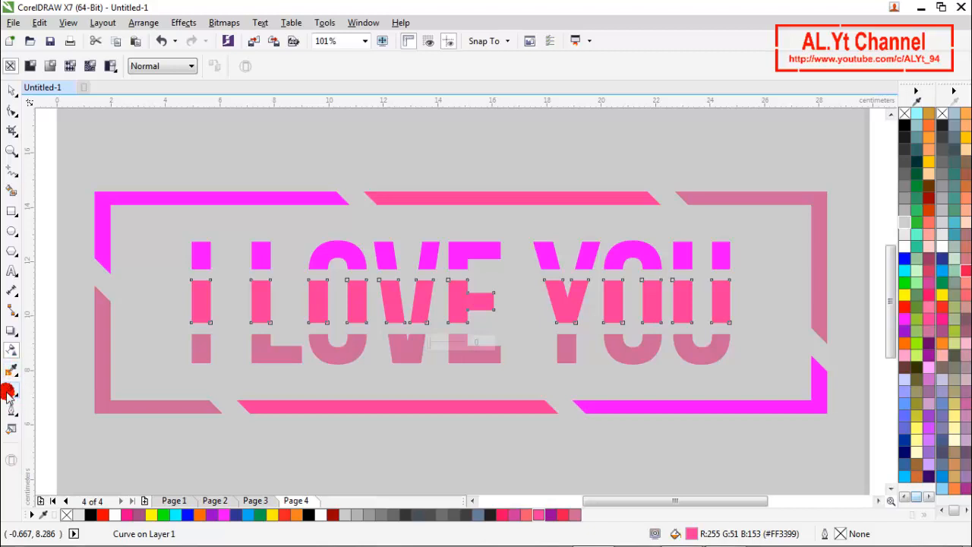
{"action": "left_click", "coordinate": [8, 392]}
{"action": "left_click", "coordinate": [46, 67]}
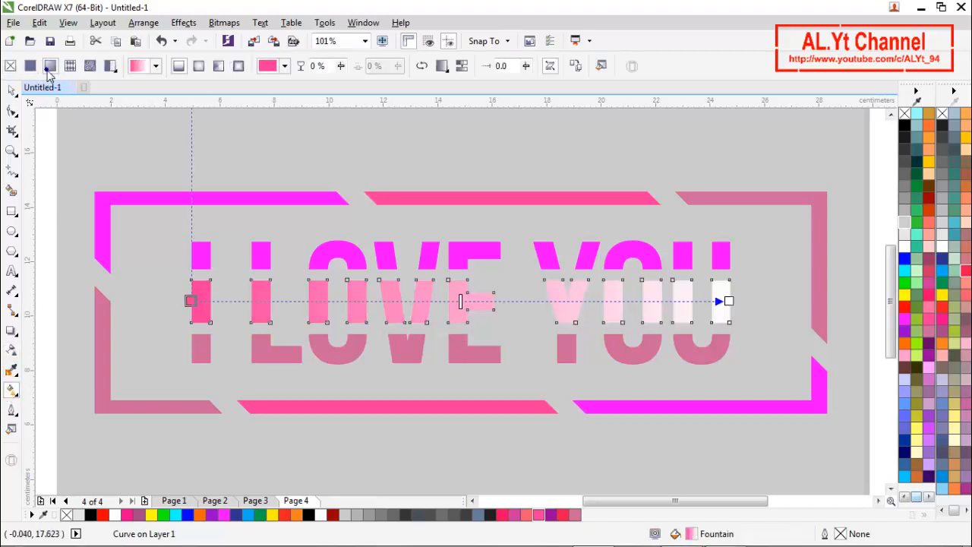
{"action": "left_click", "coordinate": [47, 68]}
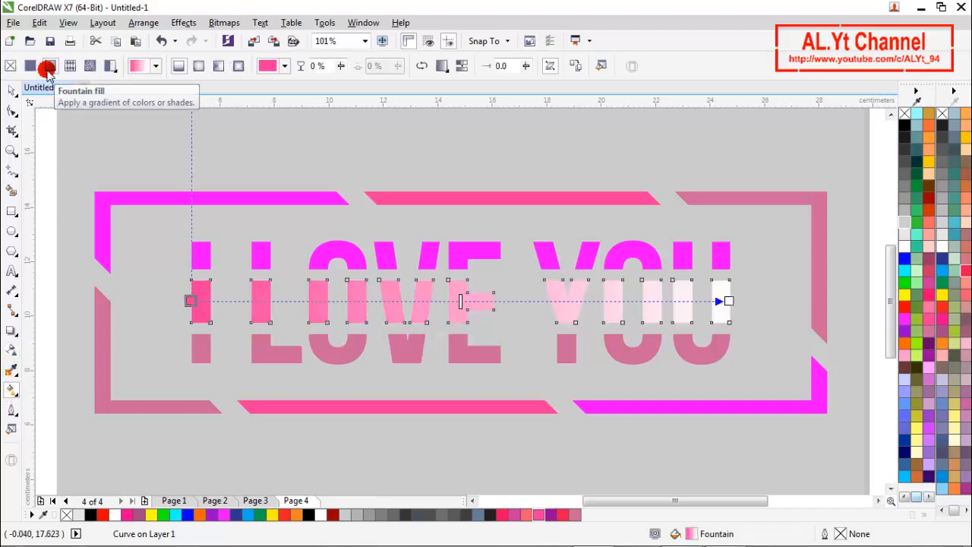
{"action": "left_click", "coordinate": [197, 66]}
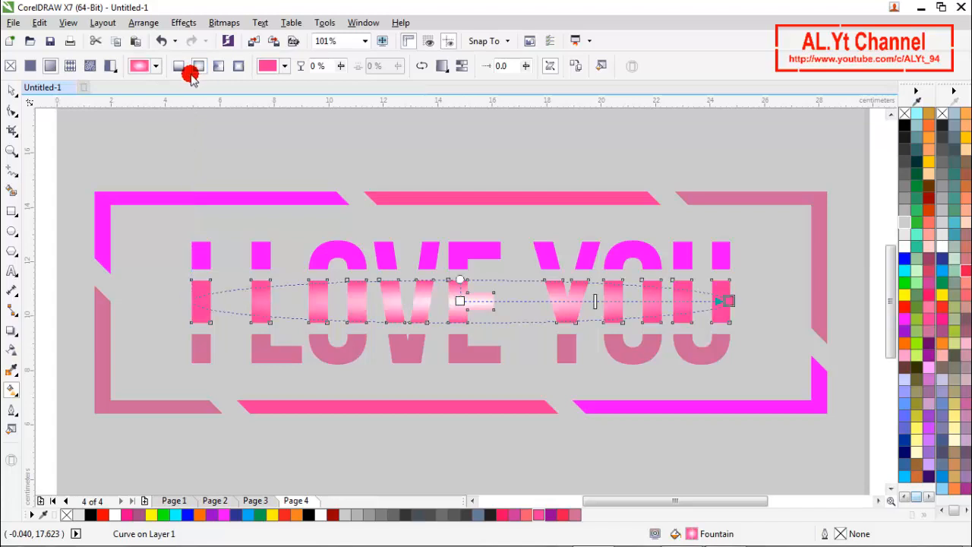
{"action": "left_click", "coordinate": [181, 67]}
{"action": "left_click", "coordinate": [220, 66]}
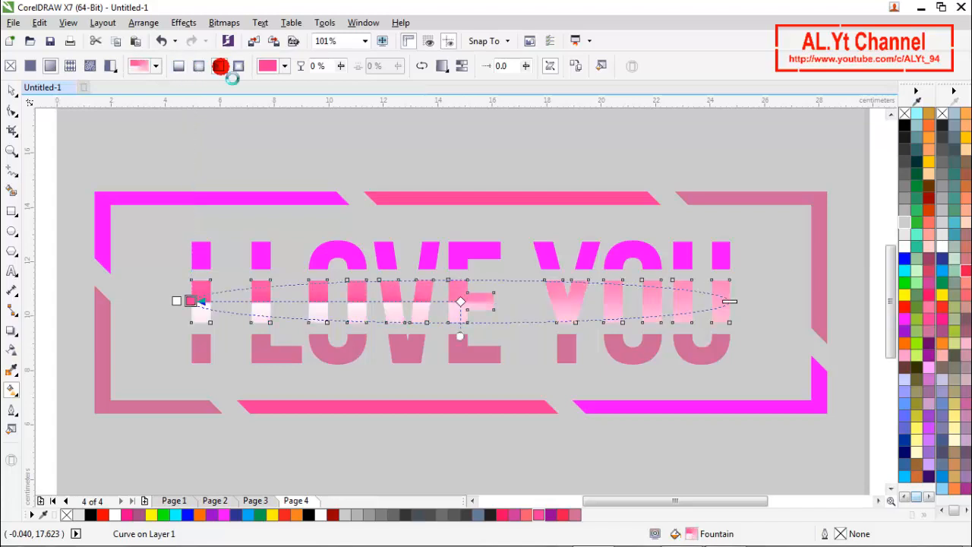
Remove the fountain fill from the middle slice of the text.
{"action": "left_click", "coordinate": [11, 67]}
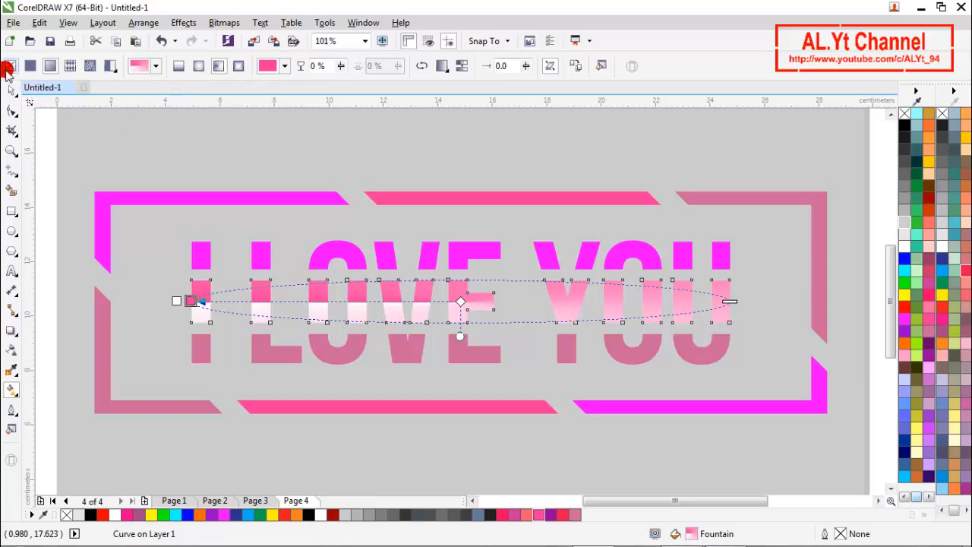
{"action": "left_click", "coordinate": [11, 89]}
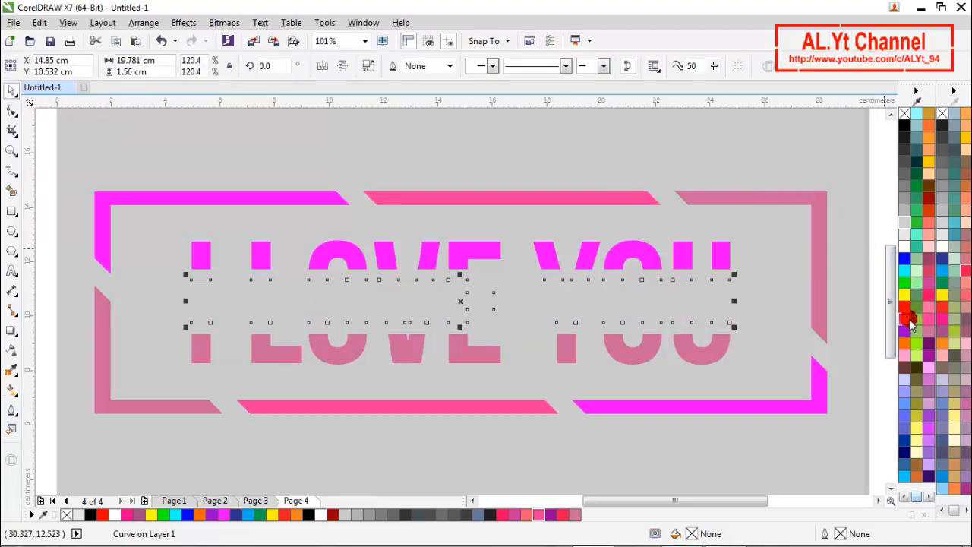
Fill the middle slice of the text with pink R:255 G:51 B:153 (#FF3399).
{"action": "left_click", "coordinate": [929, 319]}
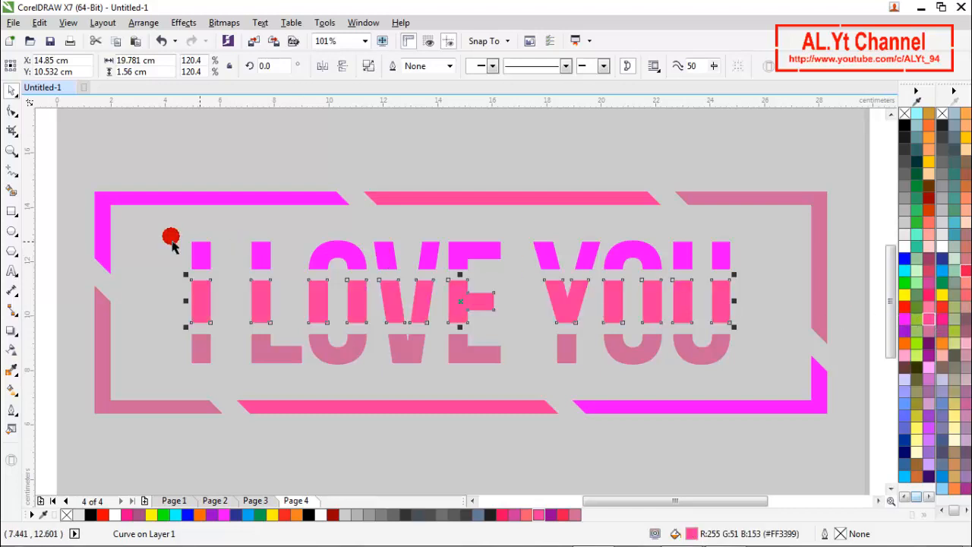
{"action": "left_click", "coordinate": [313, 162]}
Group all the text slices and frame pieces into one object, keeping their separate fills.
{"action": "left_click_drag", "start_coordinate": [68, 174], "coordinate": [866, 464]}
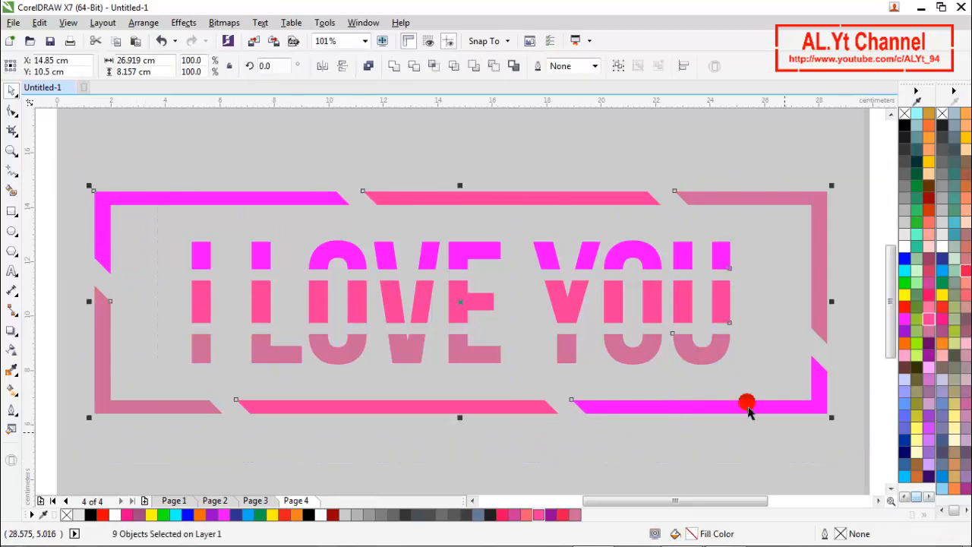
{"action": "left_click", "coordinate": [394, 67]}
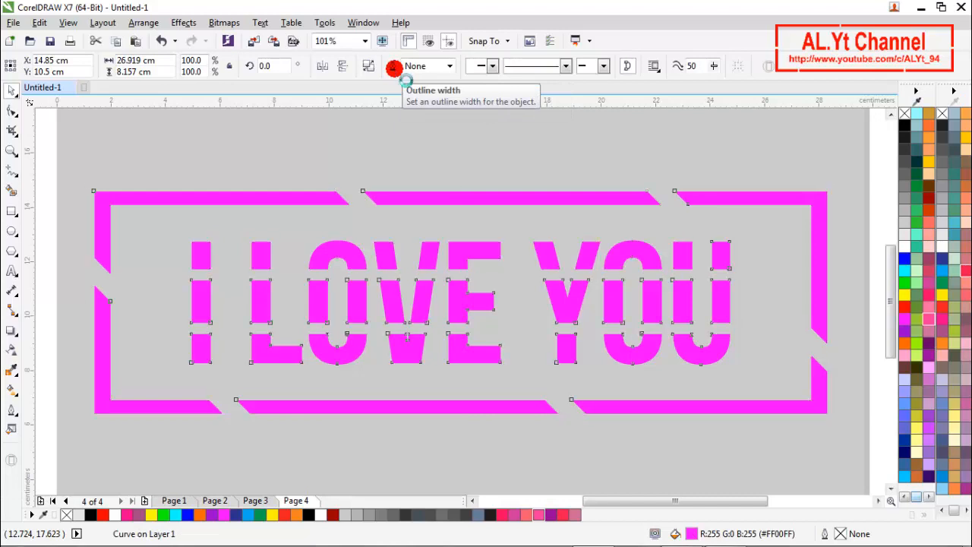
{"action": "key", "text": "ctrl+z"}
{"action": "left_click", "coordinate": [617, 68]}
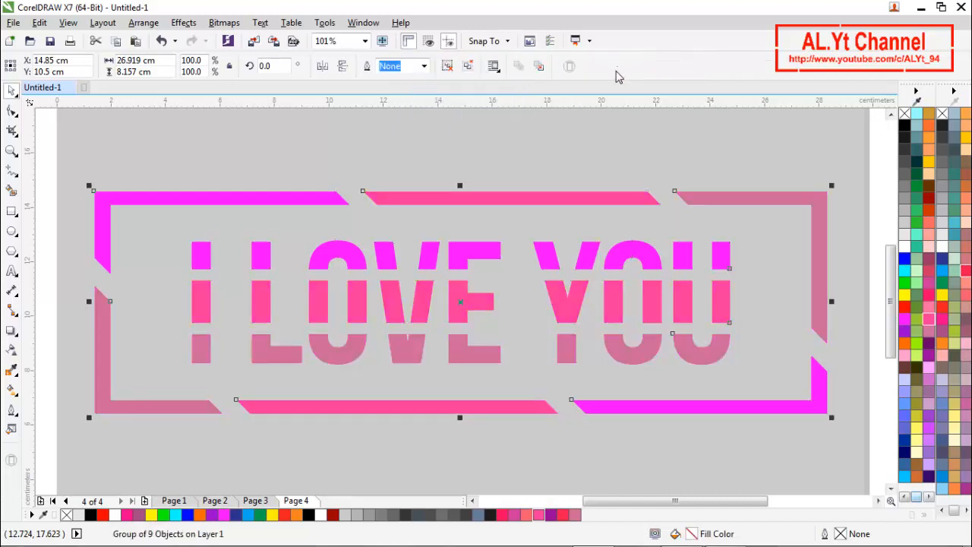
{"action": "left_click", "coordinate": [584, 158]}
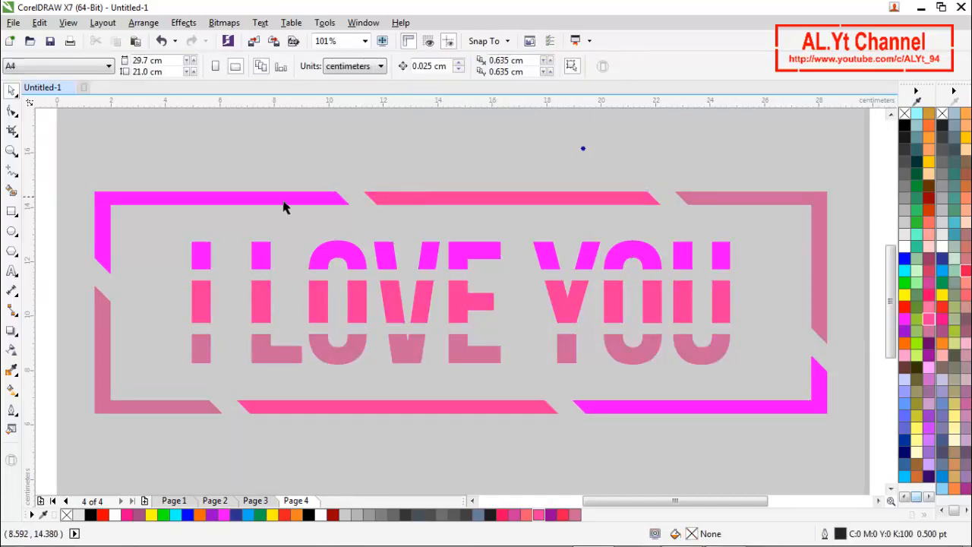
Shrink the grouped artwork proportionally about its centre to about 23.67 × 7.17 cm and check it in full-screen preview.
{"action": "right_click", "coordinate": [42, 175]}
{"action": "left_click", "coordinate": [67, 174]}
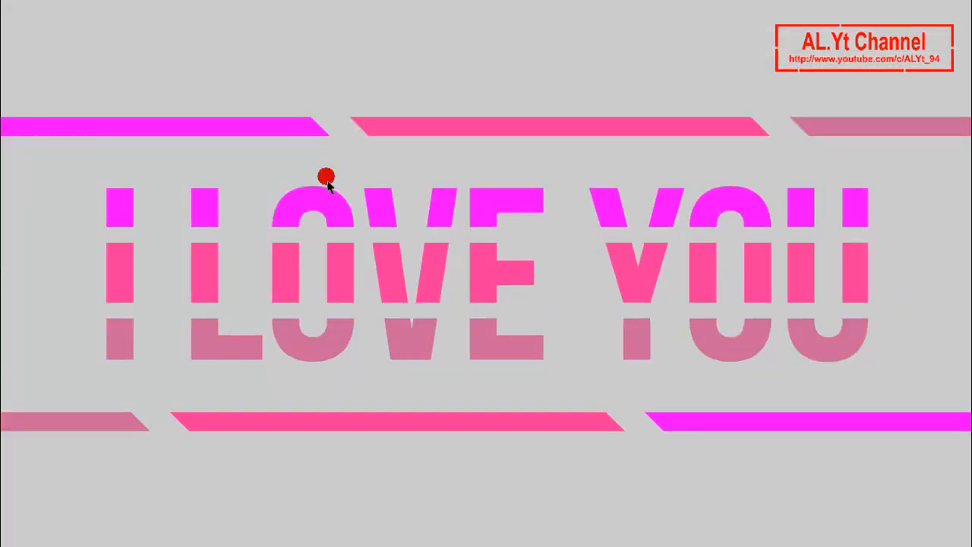
{"action": "left_click", "coordinate": [328, 180]}
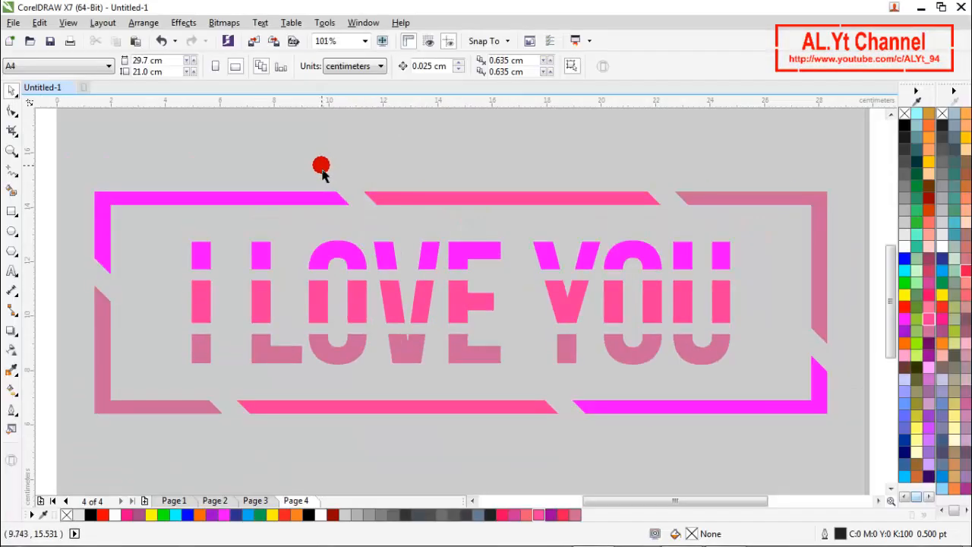
{"action": "left_click", "coordinate": [827, 242]}
{"action": "left_click_drag", "start_coordinate": [832, 185], "coordinate": [813, 200]}
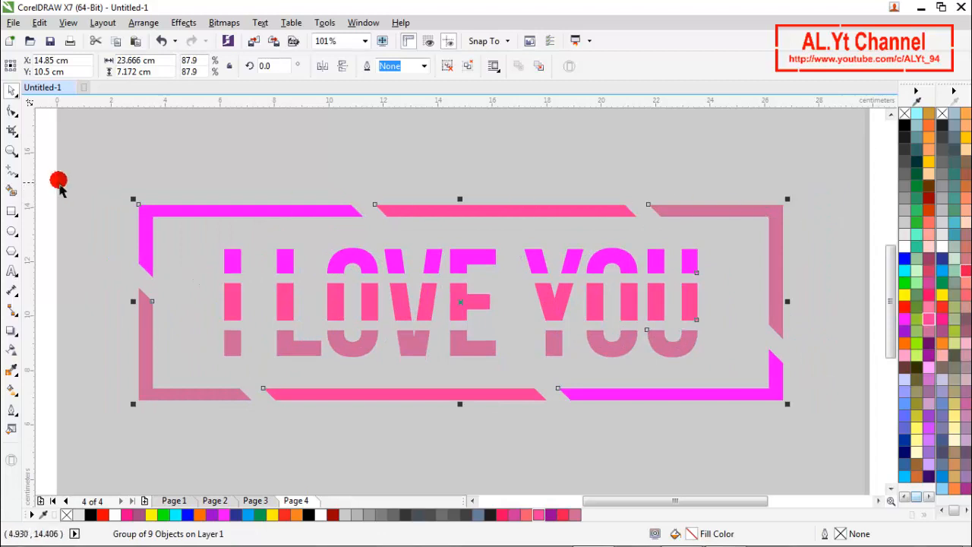
{"action": "right_click", "coordinate": [37, 167]}
{"action": "left_click", "coordinate": [53, 183]}
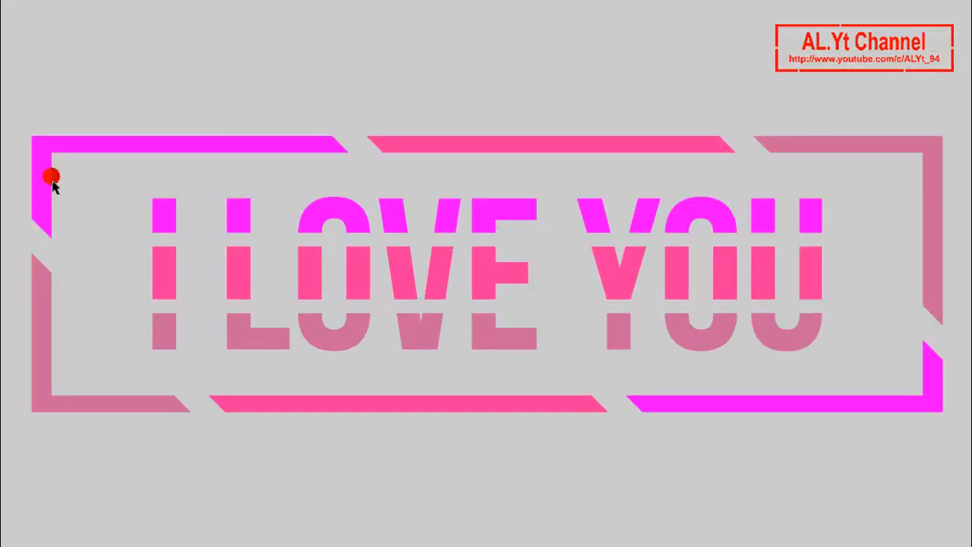
{"action": "left_click", "coordinate": [52, 182]}
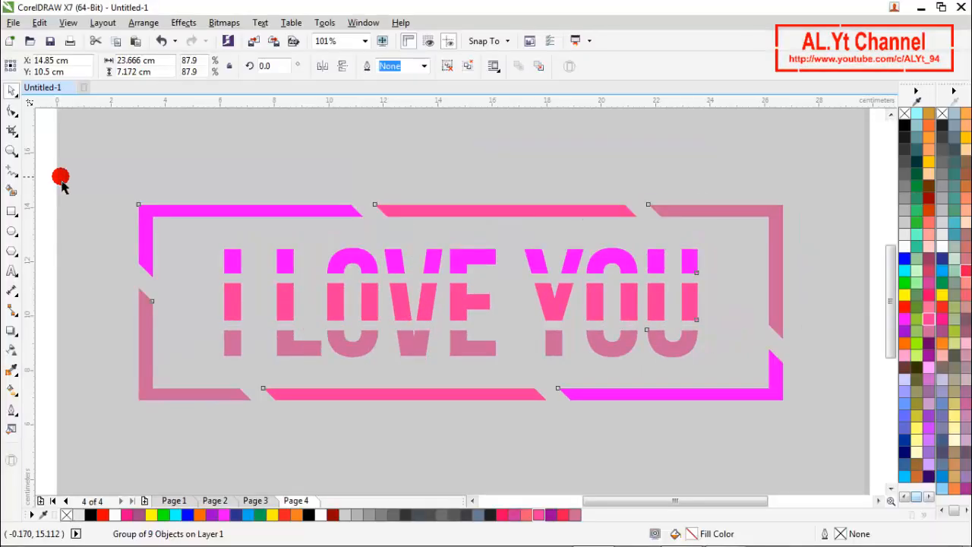
Scale the grouped artwork down further about its centre to about 20.81 × 6.31 cm and check it in full-screen preview.
{"action": "left_click", "coordinate": [770, 227]}
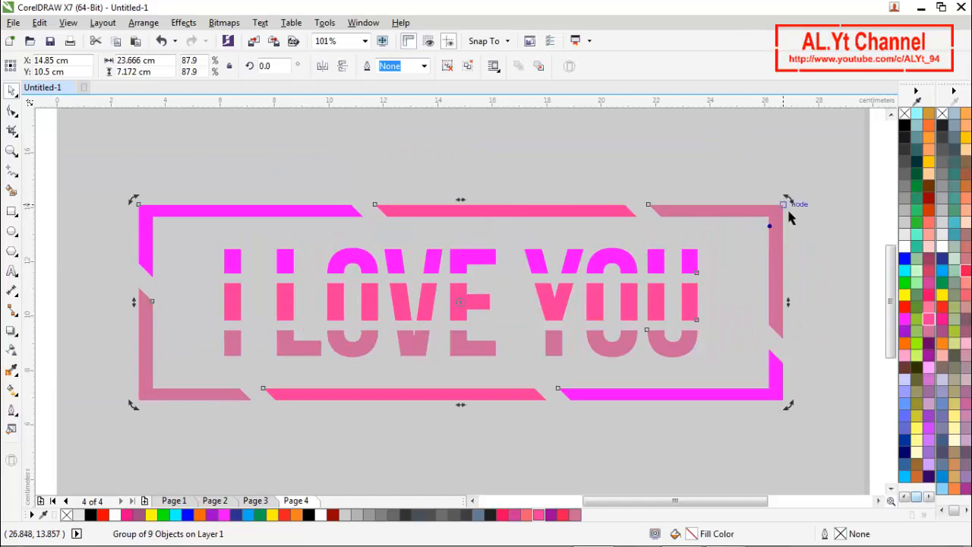
{"action": "left_click", "coordinate": [781, 218]}
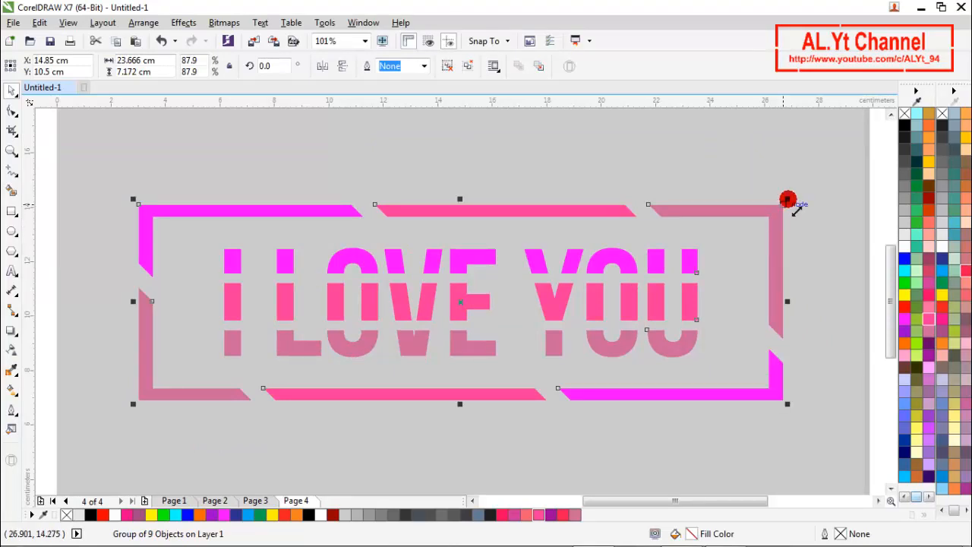
{"action": "left_click_drag", "start_coordinate": [795, 211], "coordinate": [771, 210]}
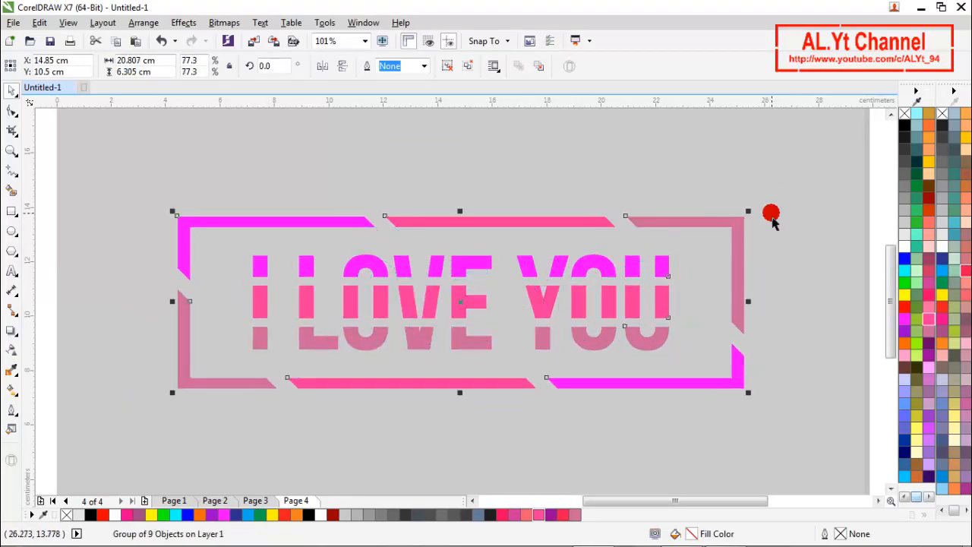
{"action": "right_click", "coordinate": [42, 183]}
{"action": "left_click", "coordinate": [54, 184]}
{"action": "left_click", "coordinate": [360, 68]}
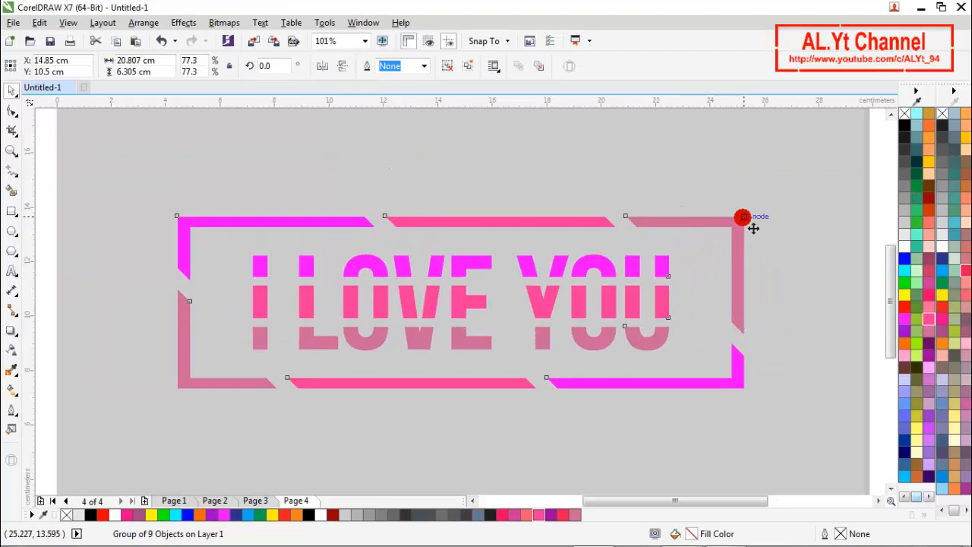
Reduce the group proportionally about its centre to about 18.29 × 5.54 cm and show it in full-screen preview.
{"action": "left_click_drag", "start_coordinate": [745, 222], "coordinate": [714, 221]}
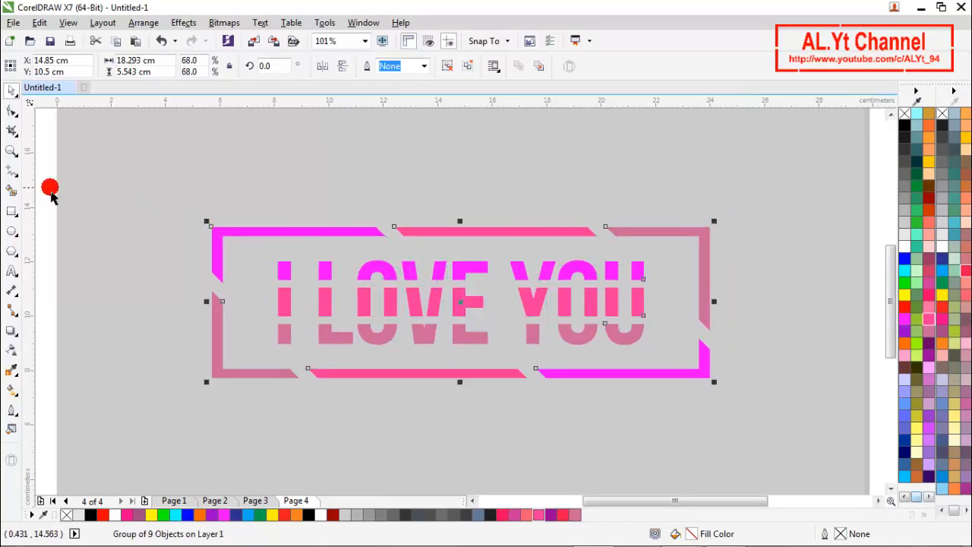
{"action": "right_click", "coordinate": [50, 196]}
{"action": "left_click", "coordinate": [61, 197]}
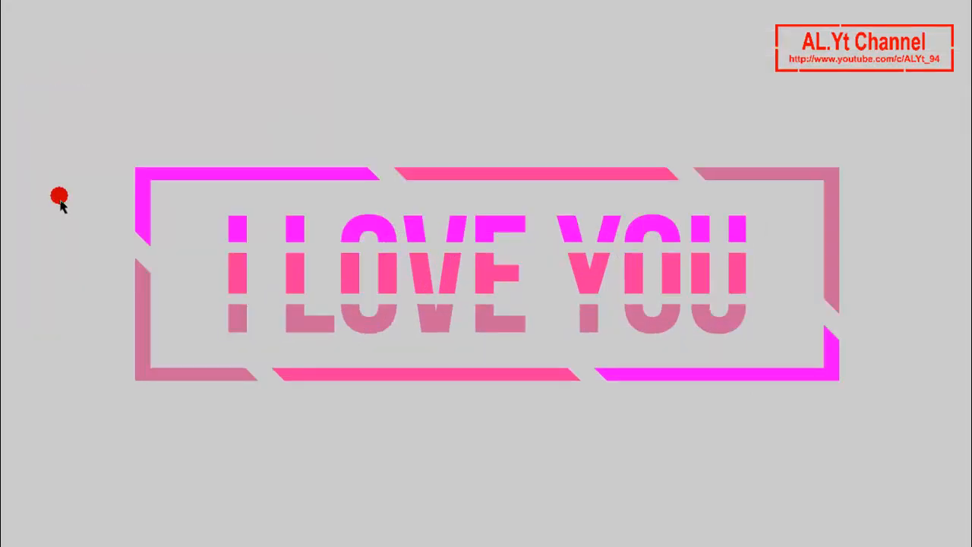